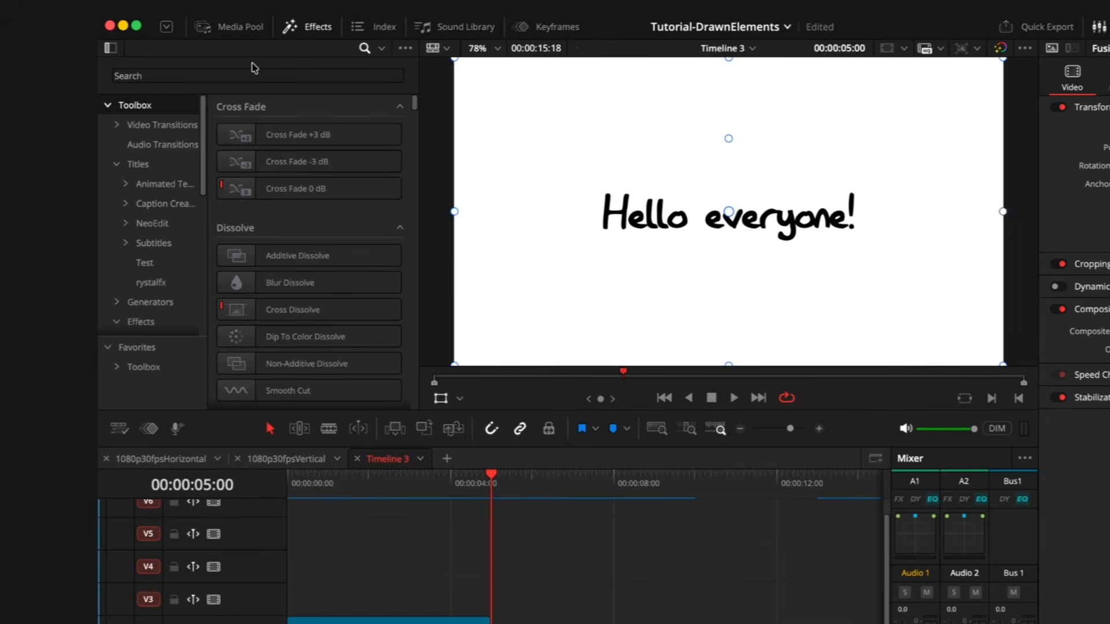
# - Add an Adjustment Clip above the Fusion Composition on V2 at 00:00:05:00 and open it in the Fusion page
pyautogui.click(173, 58)
pyautogui.write('adjs')
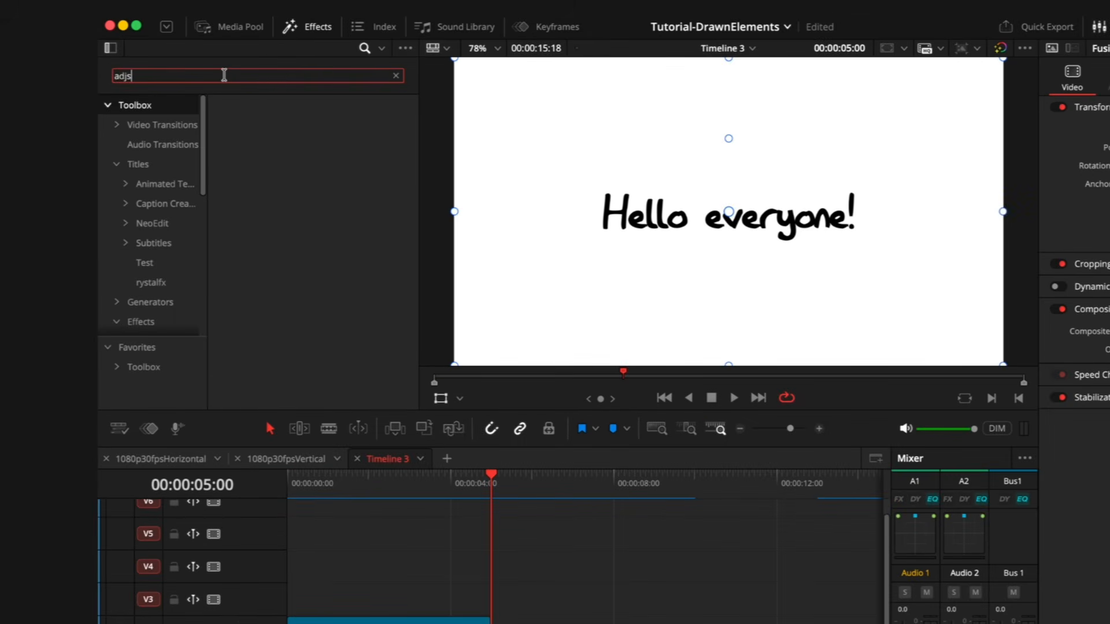
pyautogui.press('BackSpace')
pyautogui.click(288, 143)
pyautogui.moveTo(288, 143); pyautogui.dragTo(572, 622)
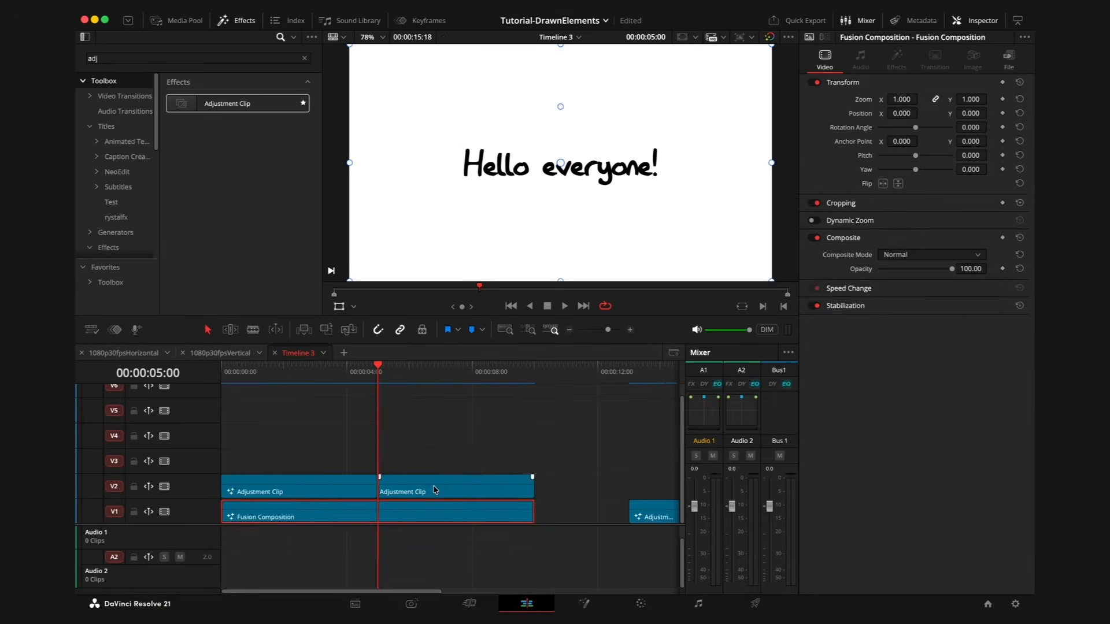
pyautogui.rightClick(598, 621)
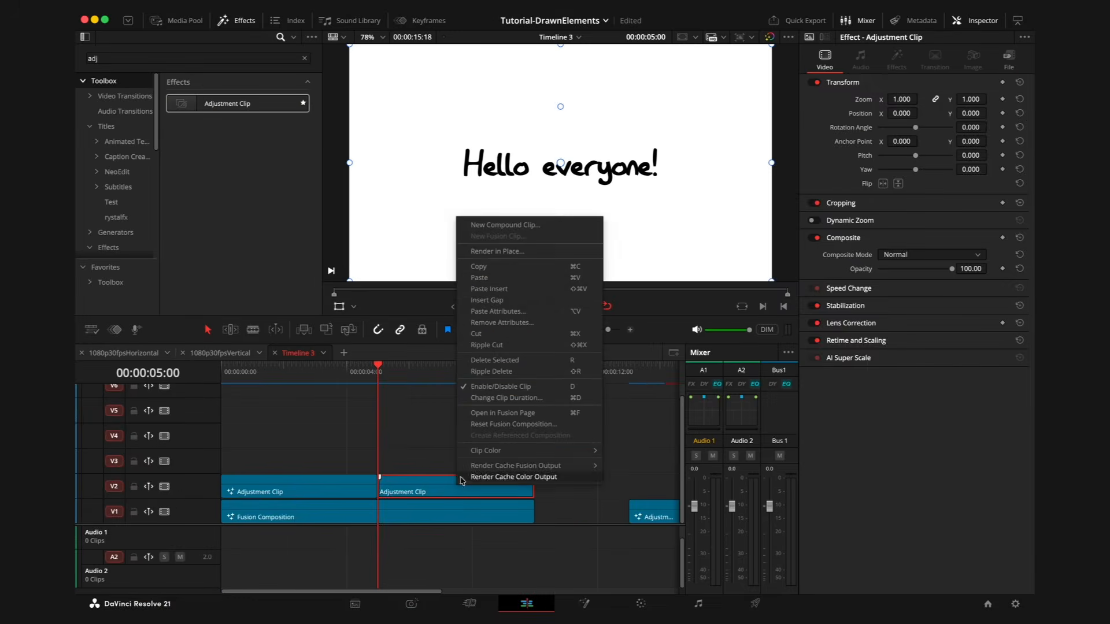
pyautogui.click(502, 413)
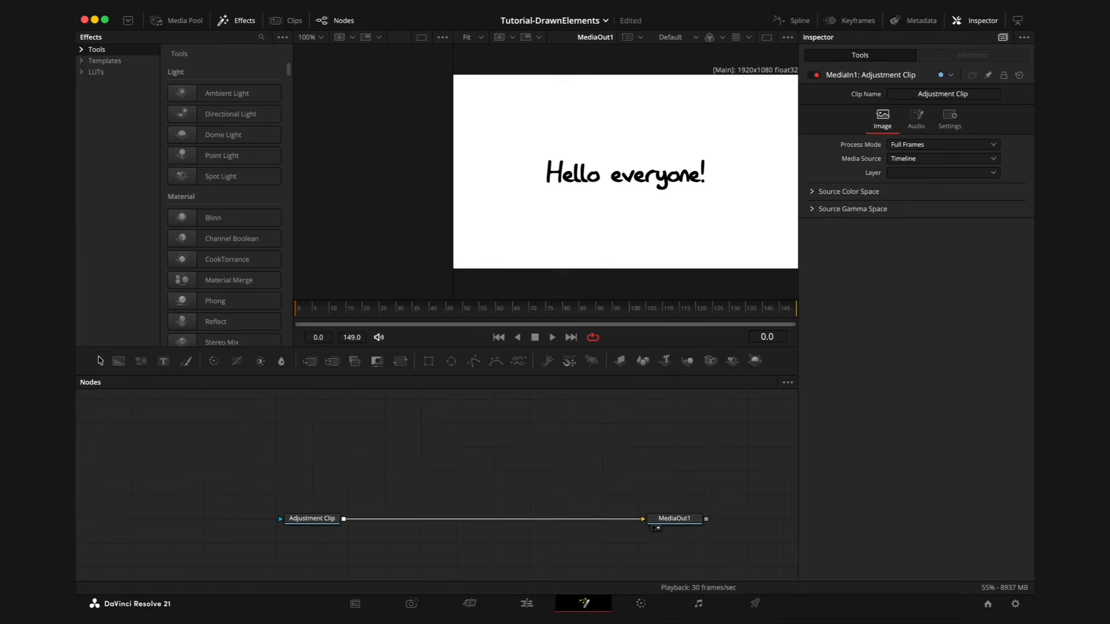
# - Add a solid red Background node and merge it over the Adjustment Clip
pyautogui.moveTo(118, 361); pyautogui.dragTo(440, 445)
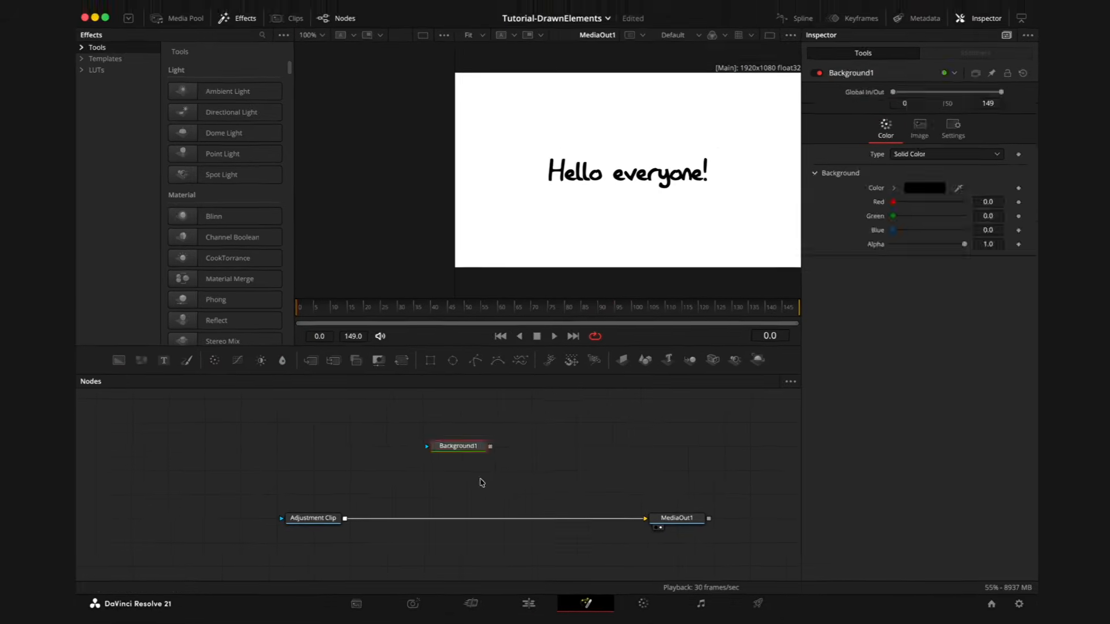
pyautogui.click(894, 188)
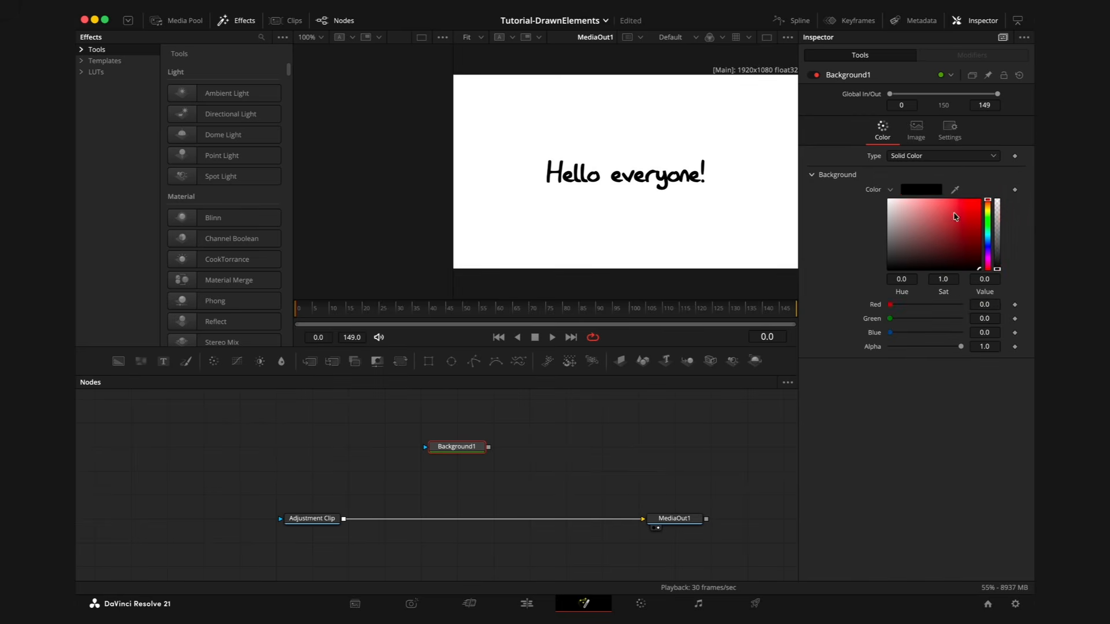
pyautogui.moveTo(955, 217); pyautogui.dragTo(981, 199)
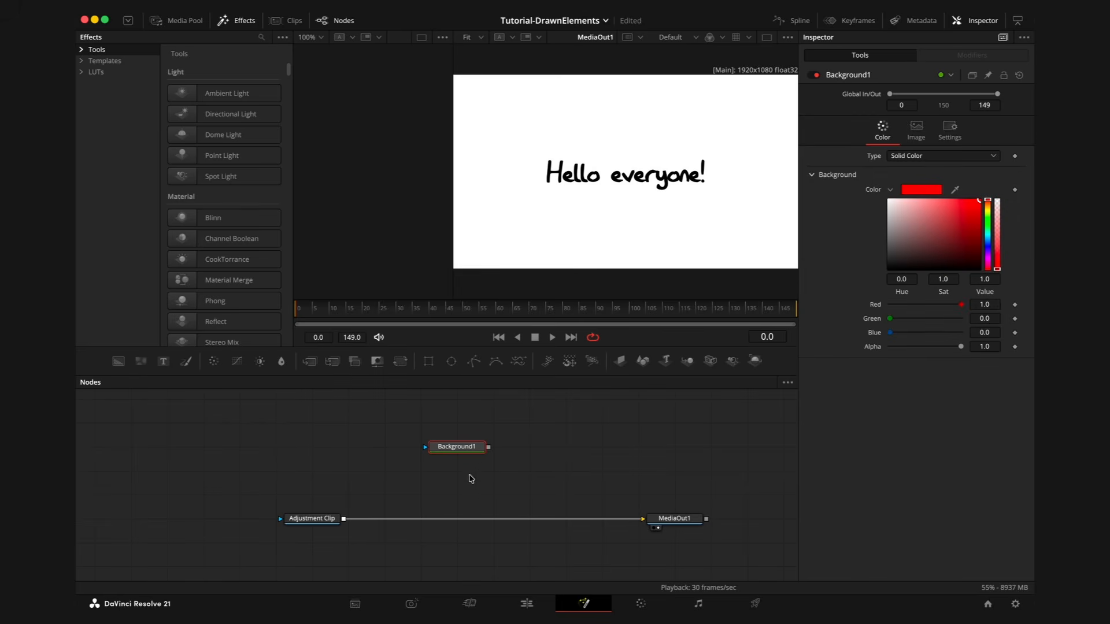
pyautogui.moveTo(489, 447); pyautogui.dragTo(344, 520)
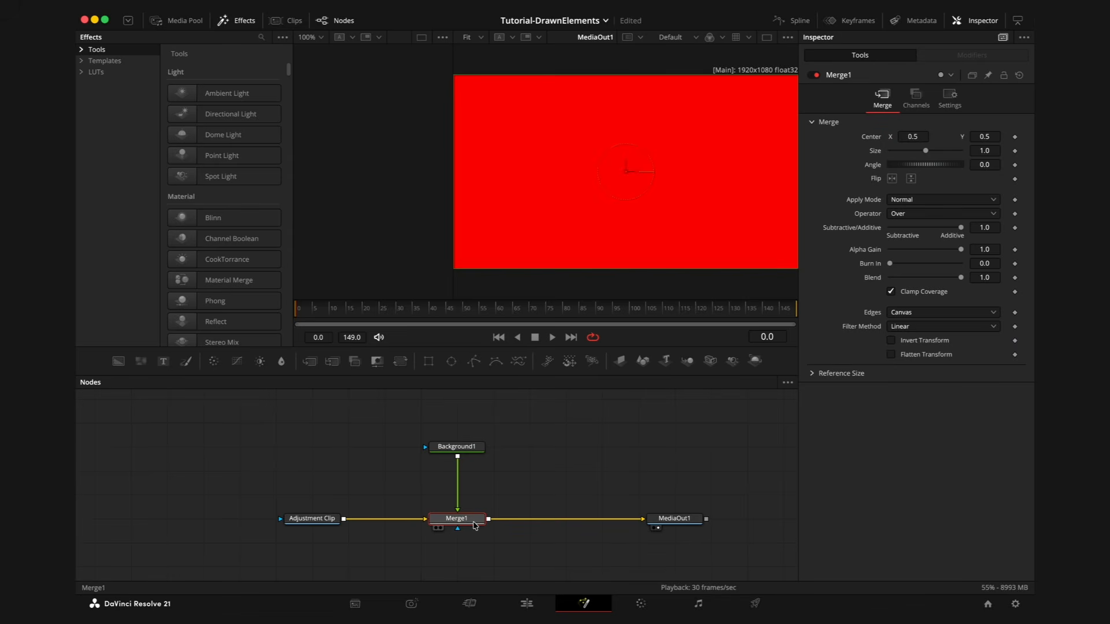
# - Mask the Background with a B-Spline drawn as a looping stroke below the text, with a border width of 0.003
pyautogui.click(485, 425)
pyautogui.scroll(1, 485, 425)
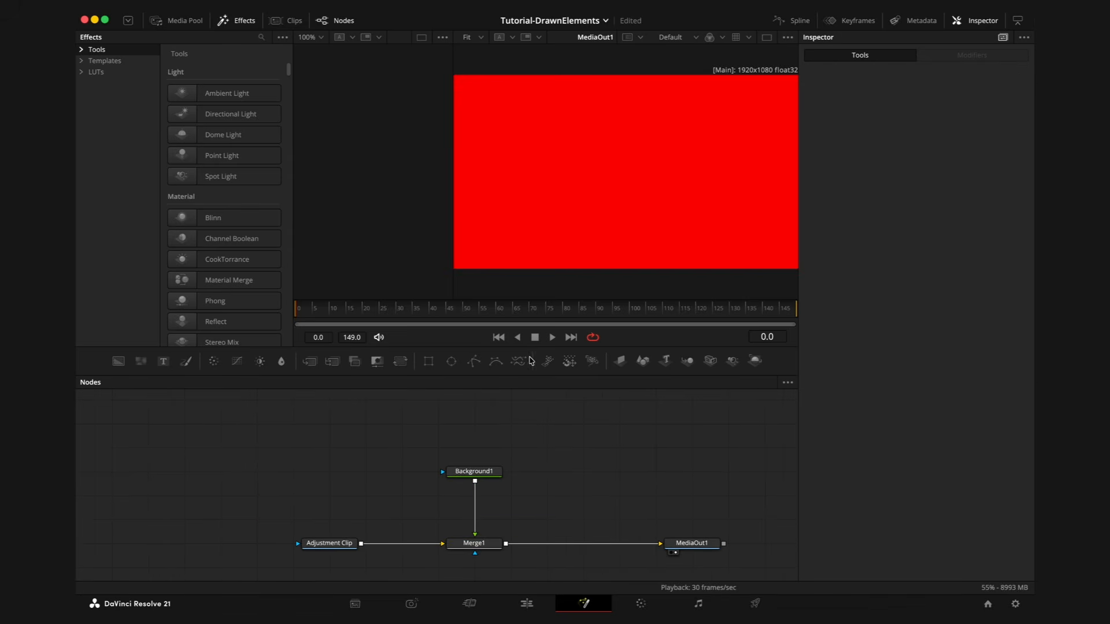
pyautogui.click(496, 364)
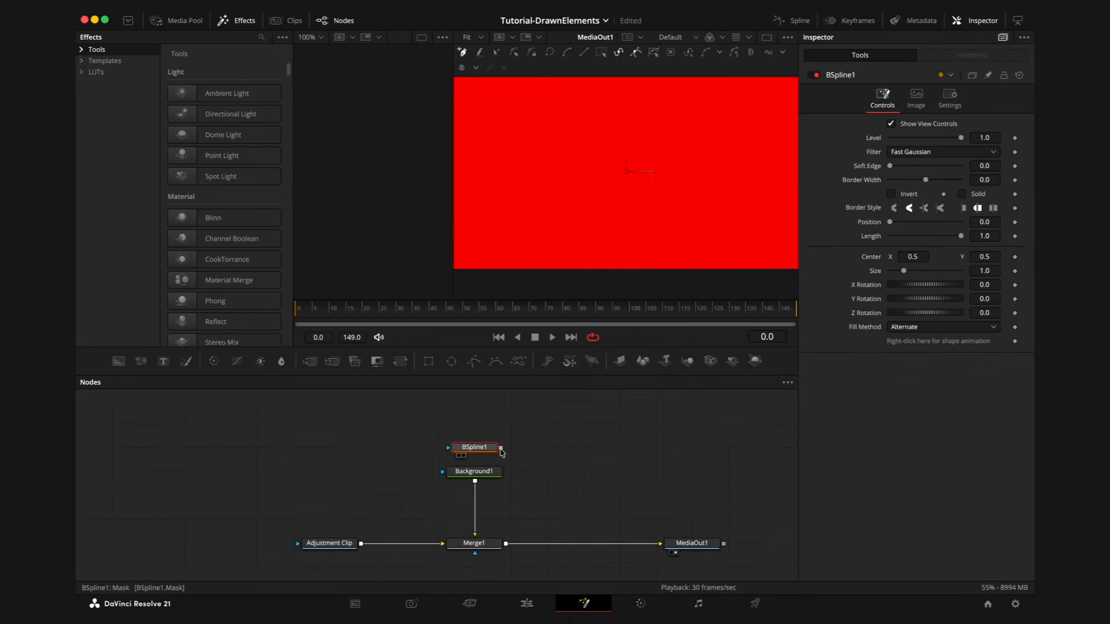
pyautogui.moveTo(379, 537); pyautogui.dragTo(305, 567)
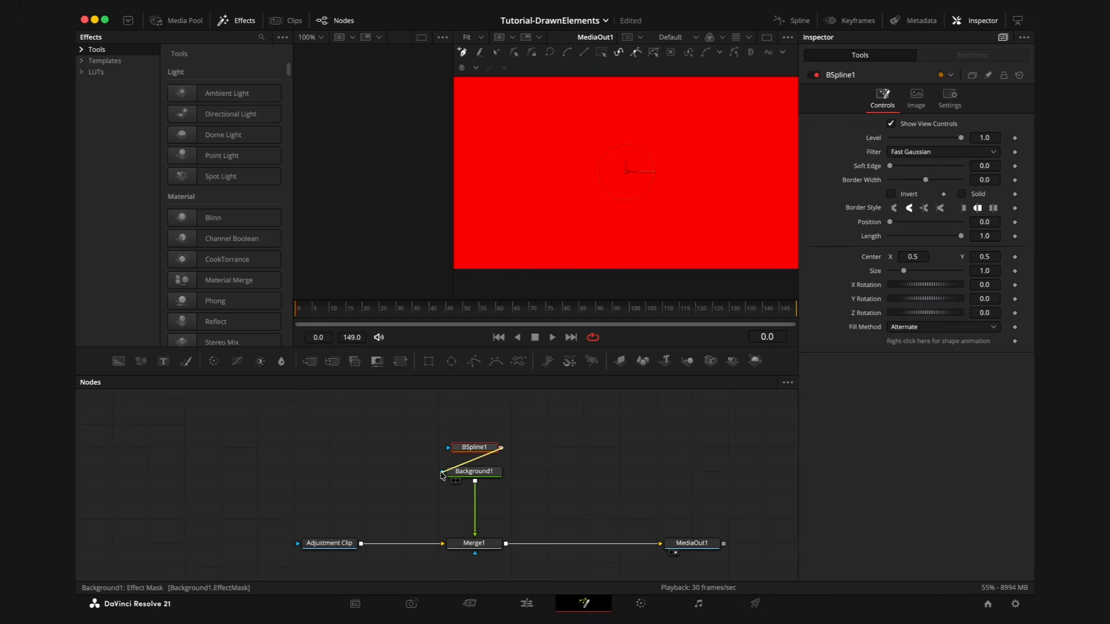
pyautogui.moveTo(441, 475); pyautogui.dragTo(443, 474)
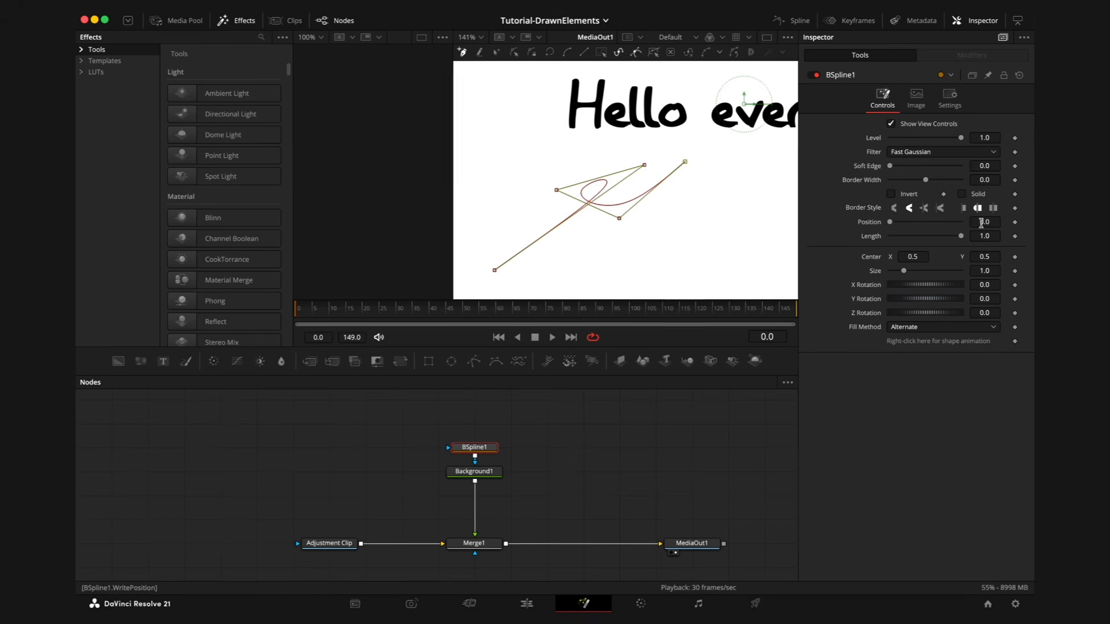
pyautogui.moveTo(984, 180); pyautogui.dragTo(1004, 179)
# - Add a Polygon mask feeding the B-Spline and draw an open three-point arrowhead at the stroke's upper end
pyautogui.click(468, 414)
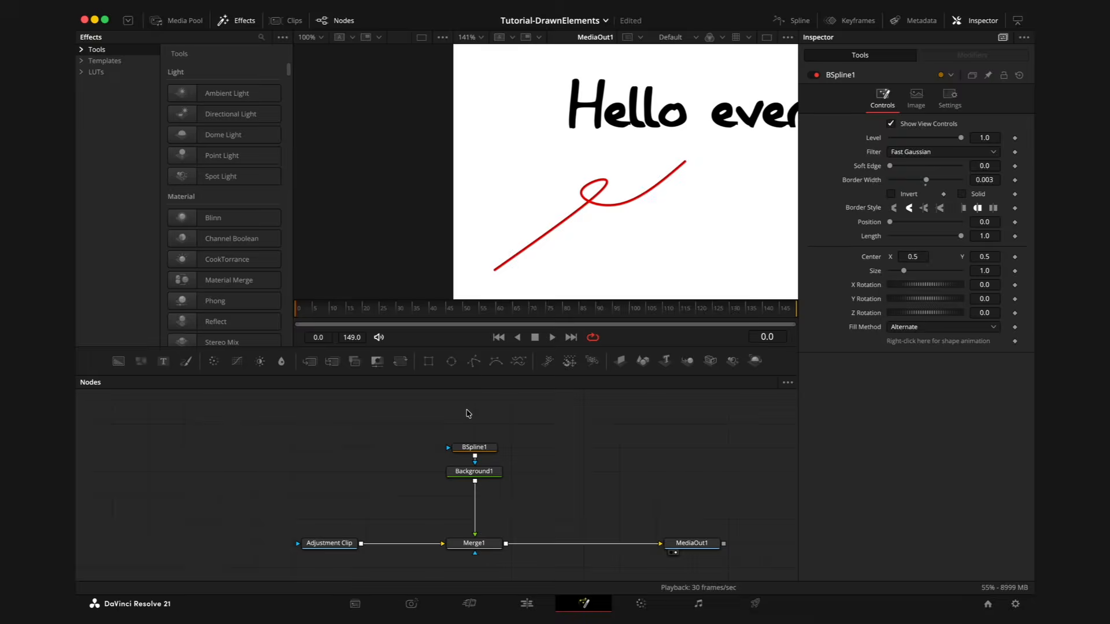
pyautogui.click(473, 361)
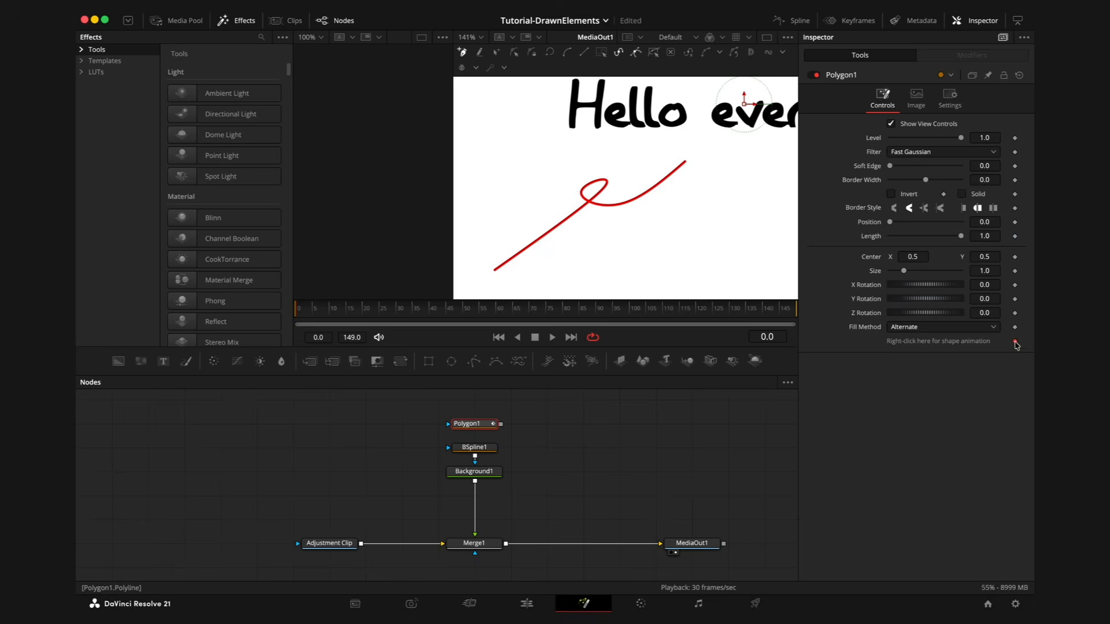
pyautogui.moveTo(500, 424); pyautogui.dragTo(448, 450)
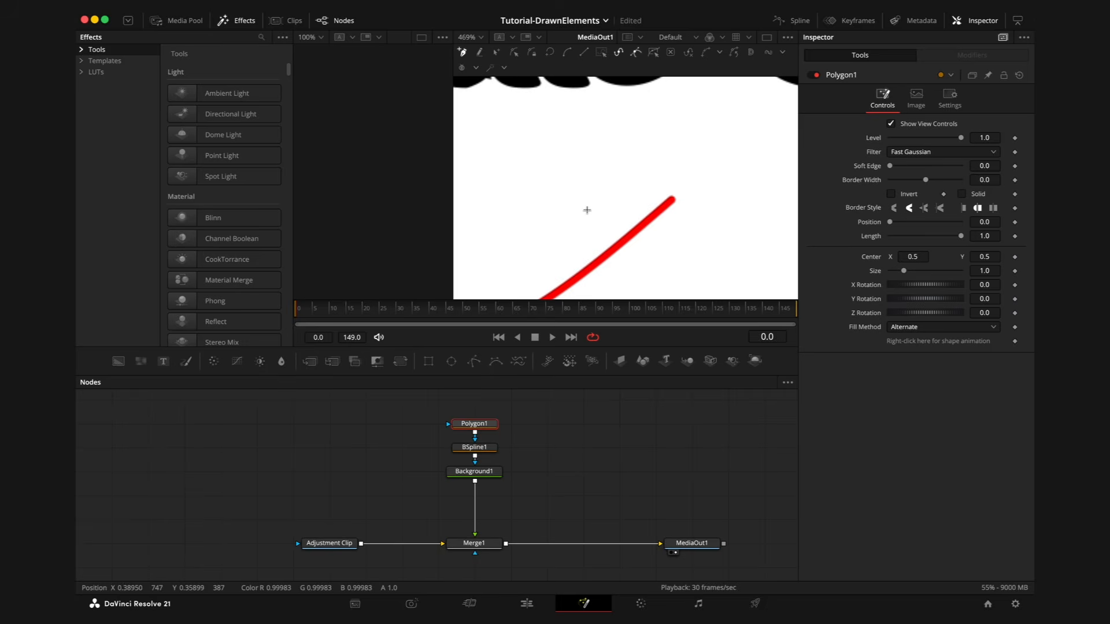
pyautogui.click(587, 211)
pyautogui.click(674, 198)
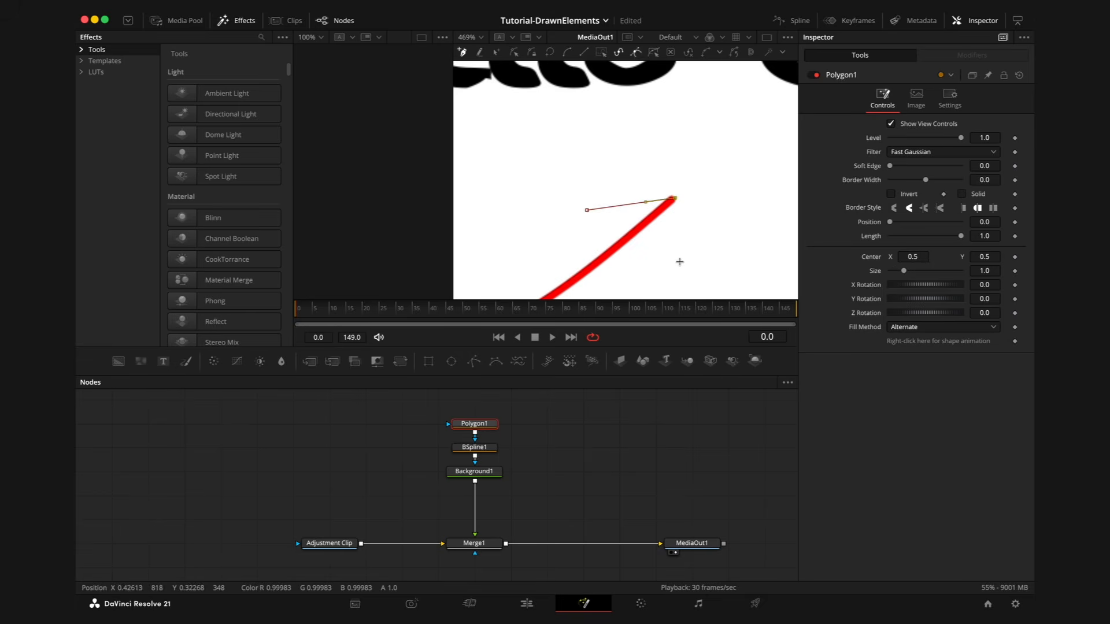
pyautogui.click(680, 262)
# - Match the arrowhead polygon's border width to the B-Spline stroke's by setting it to 0.003
pyautogui.click(475, 448)
pyautogui.click(981, 179)
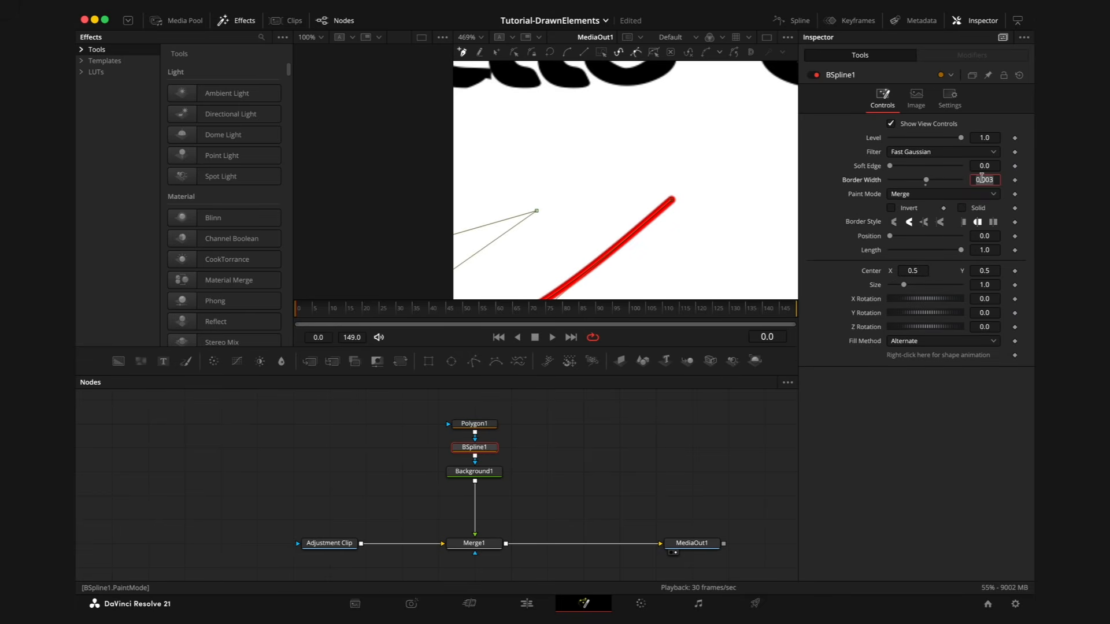
pyautogui.click(474, 424)
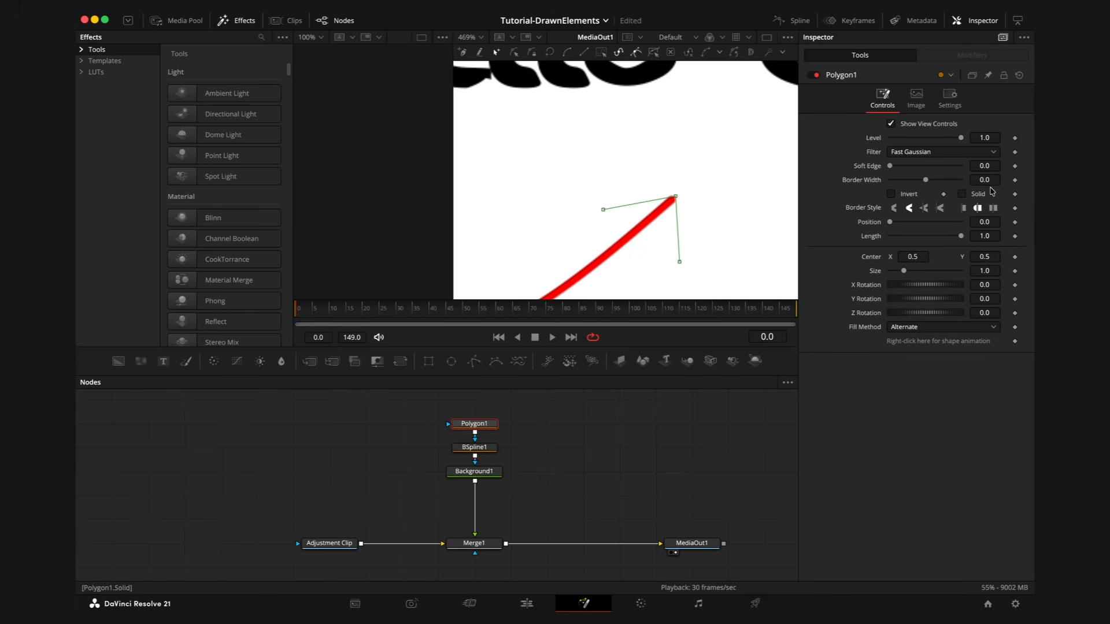
pyautogui.click(718, 466)
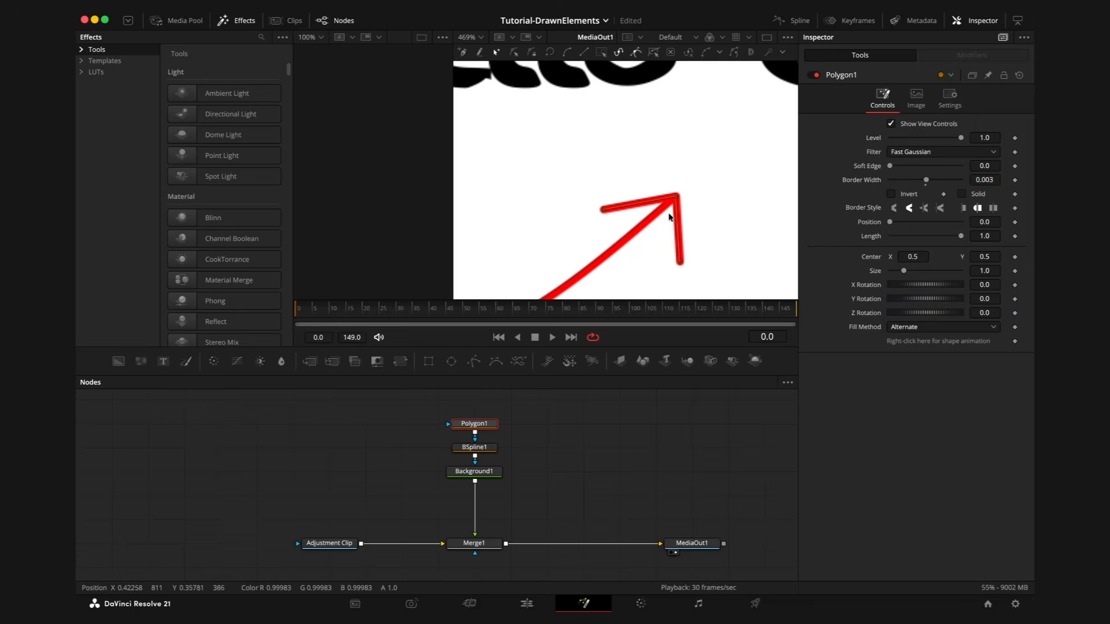
pyautogui.scroll(-5, 668, 216)
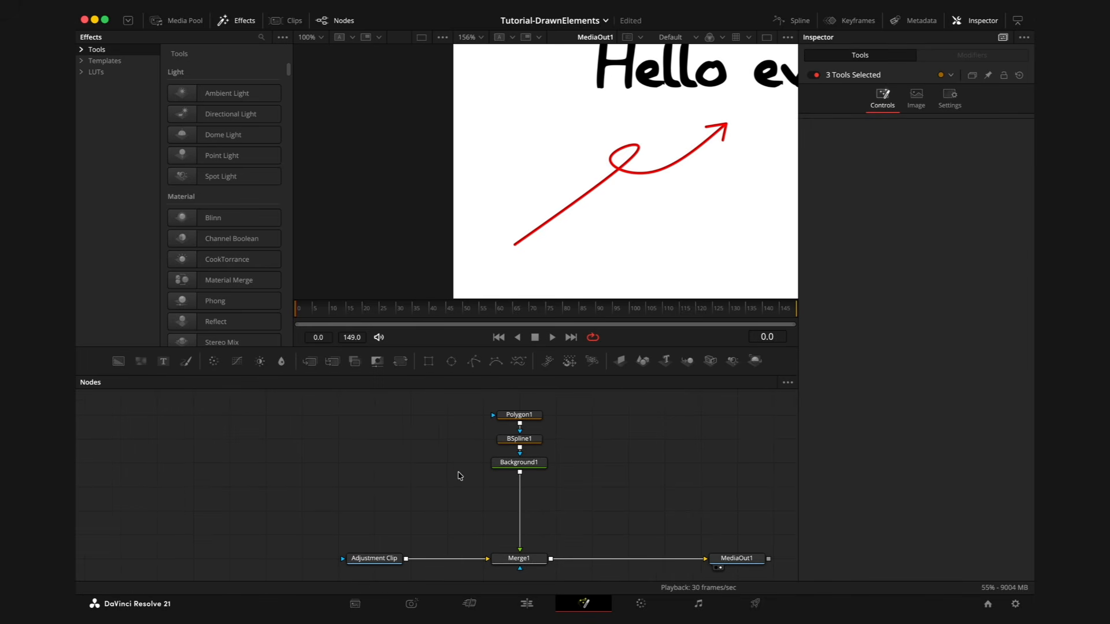
# - Add a FastNoise node, inspect its output in the first viewer, and place the node beside the mask and background chain
pyautogui.click(429, 486)
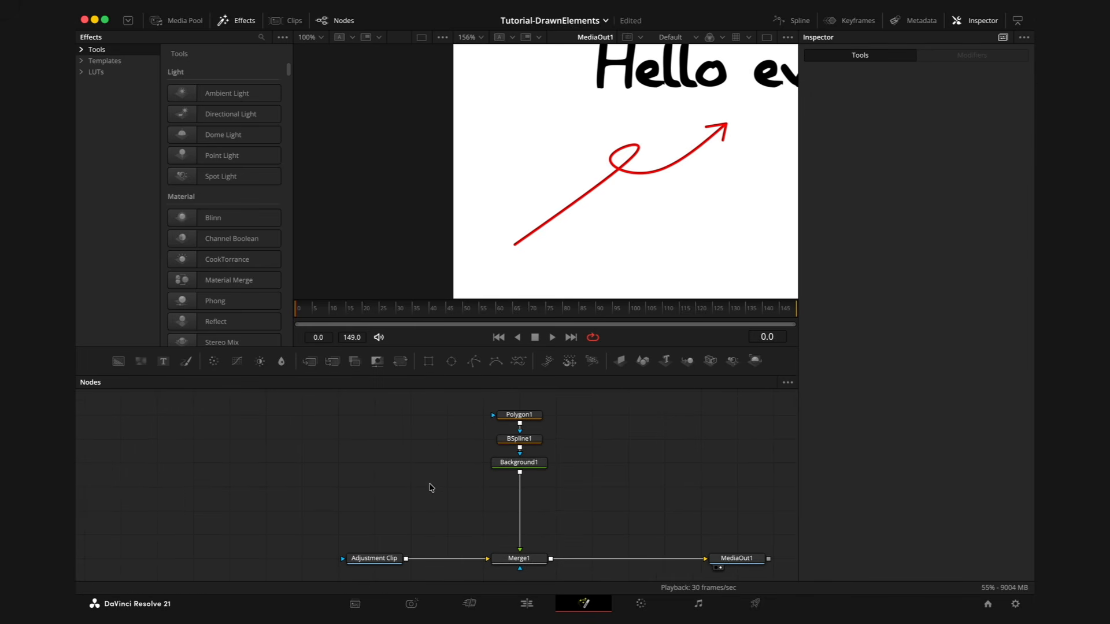
pyautogui.hotkey('shift', 'space')
pyautogui.write('fas')
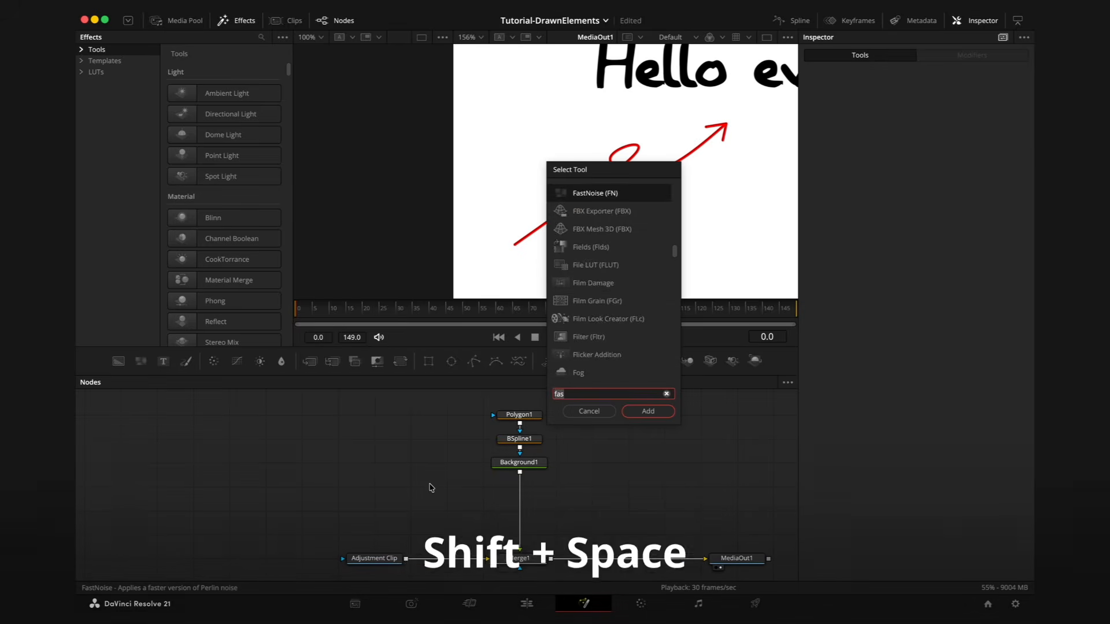
pyautogui.write('fas')
pyautogui.press('Return')
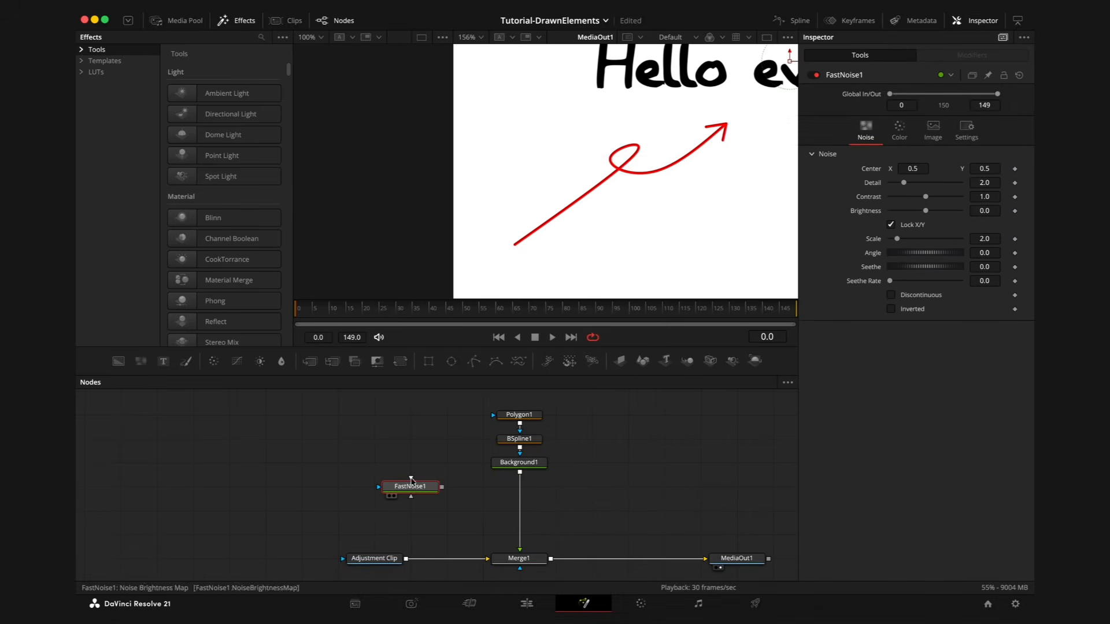
pyautogui.press('1')
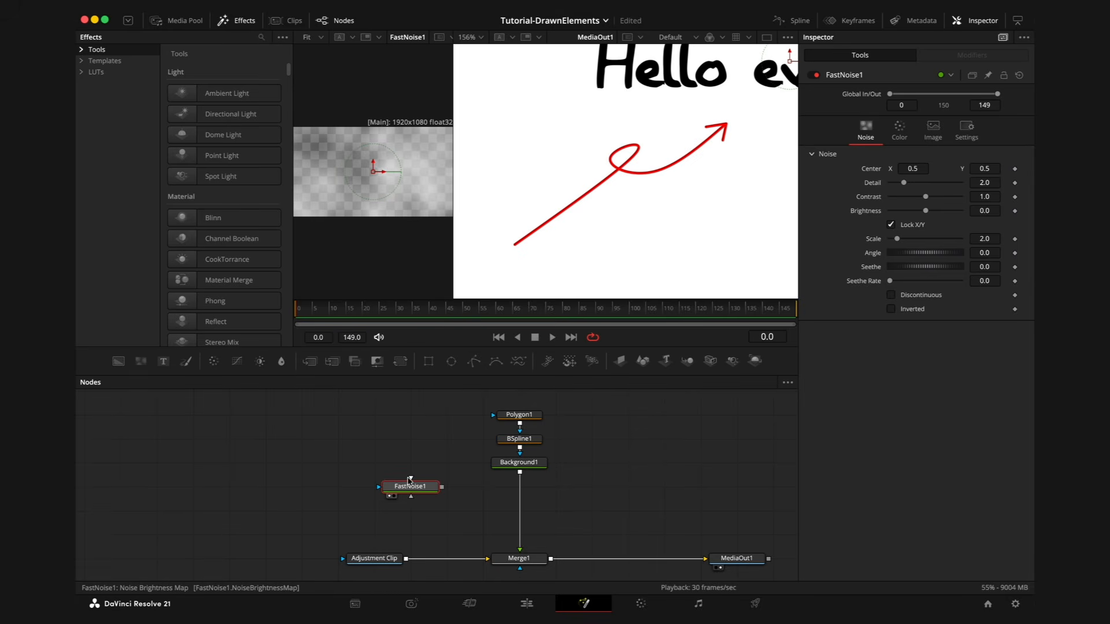
pyautogui.moveTo(315, 158); pyautogui.dragTo(321, 161)
pyautogui.scroll(5, 366, 212)
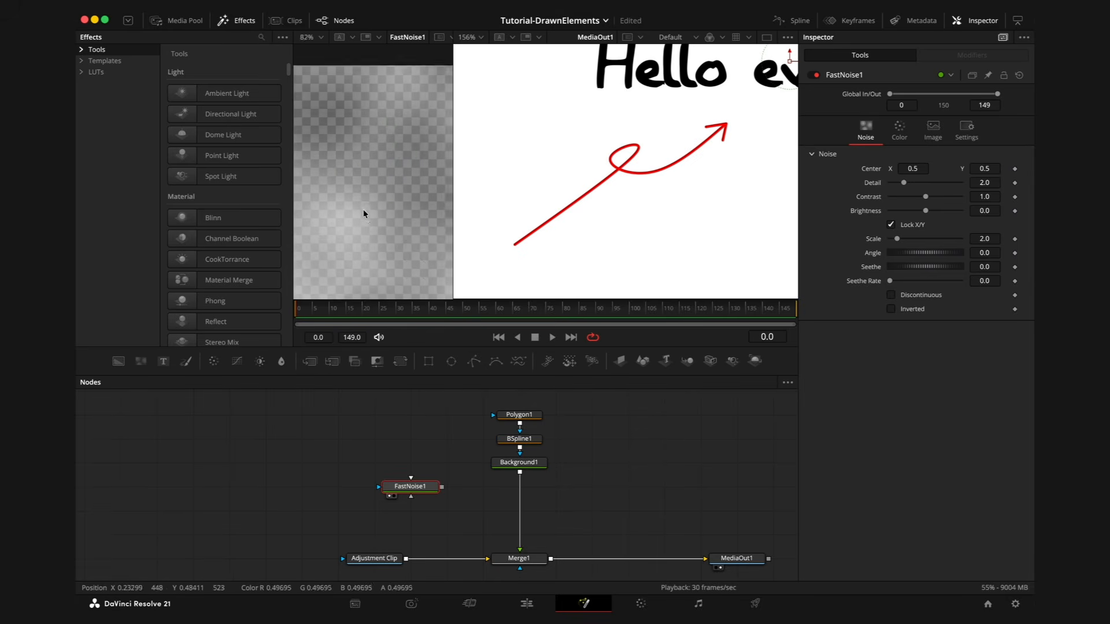
pyautogui.hotkey('ctrl', 'f')
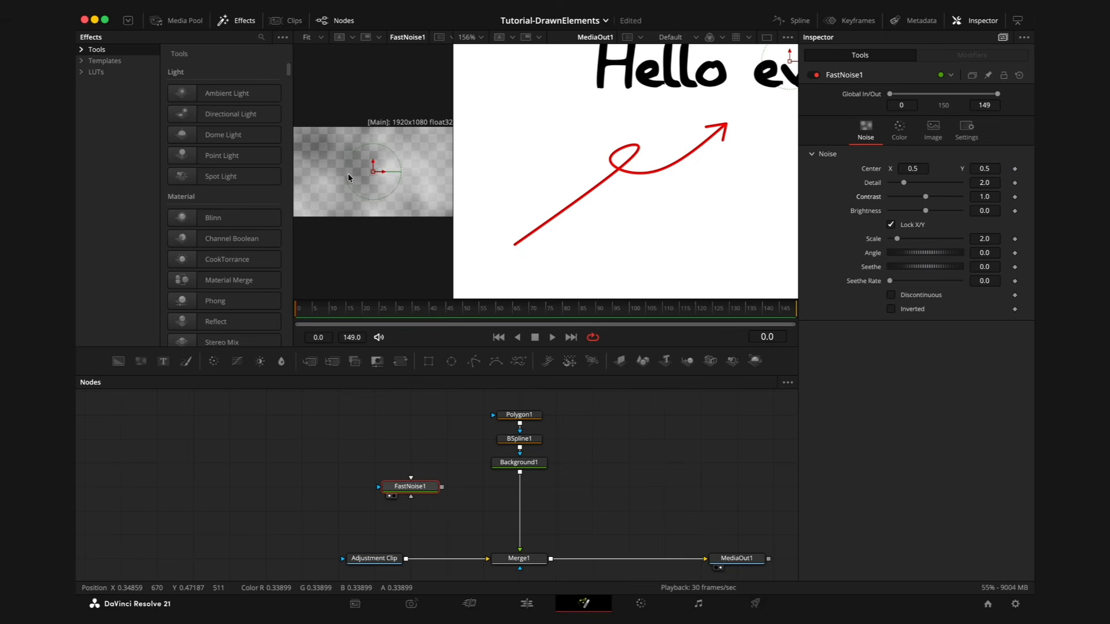
pyautogui.moveTo(418, 487); pyautogui.dragTo(455, 487)
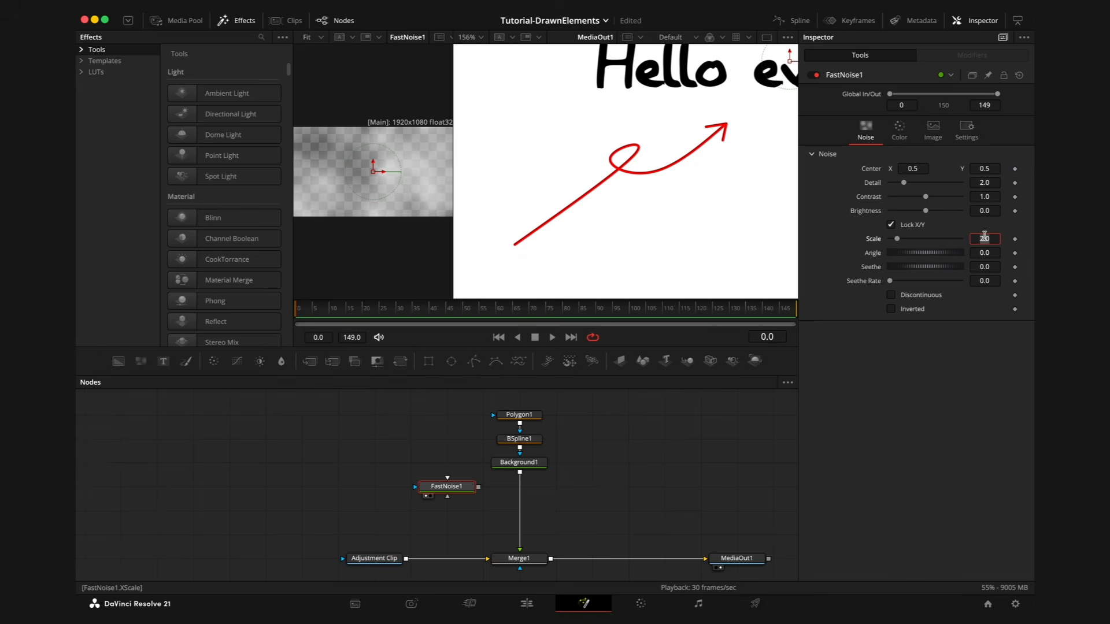
# - Compare FastNoise scales of 20 and 300, keeping 300 for a fine pencil-stroke texture
pyautogui.write('20')
pyautogui.press('Return')
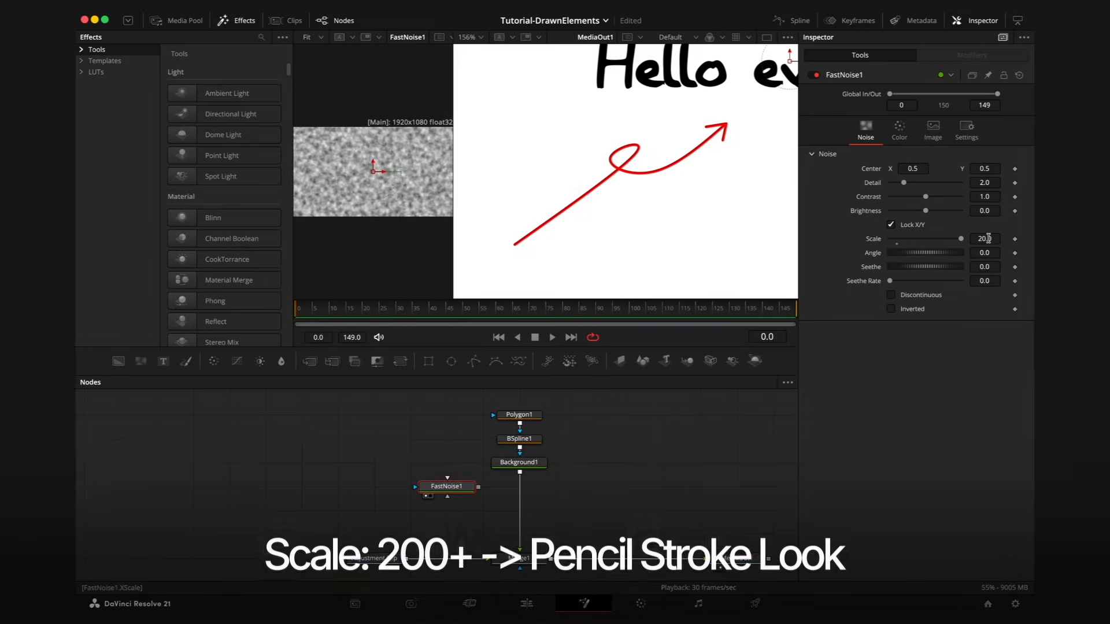
pyautogui.click(987, 238)
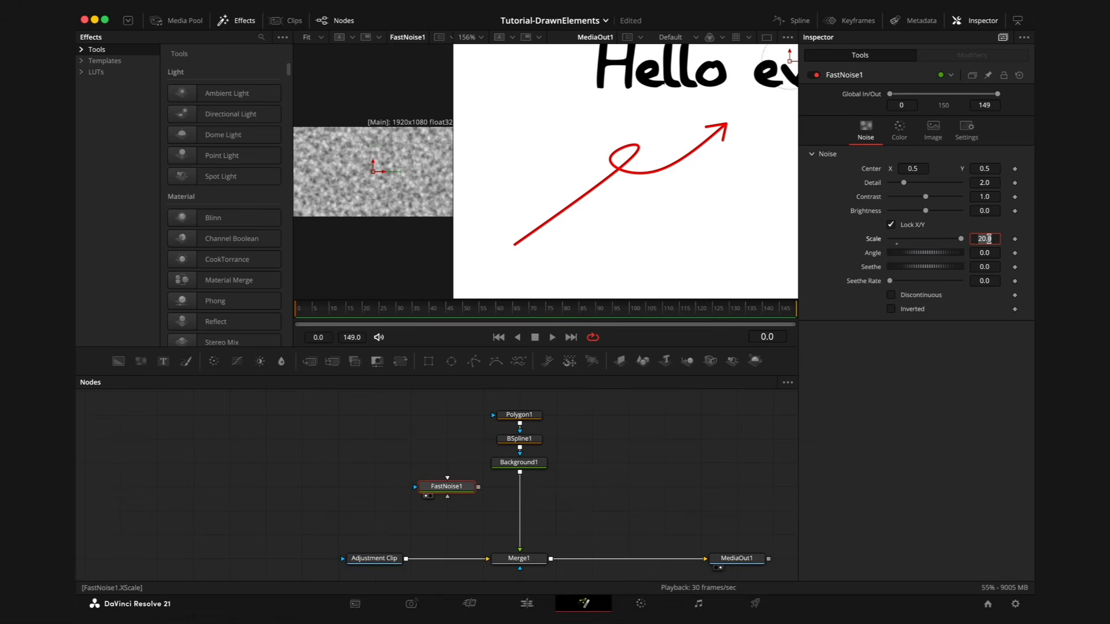
pyautogui.write('300')
pyautogui.press('Return')
pyautogui.scroll(10, 357, 168)
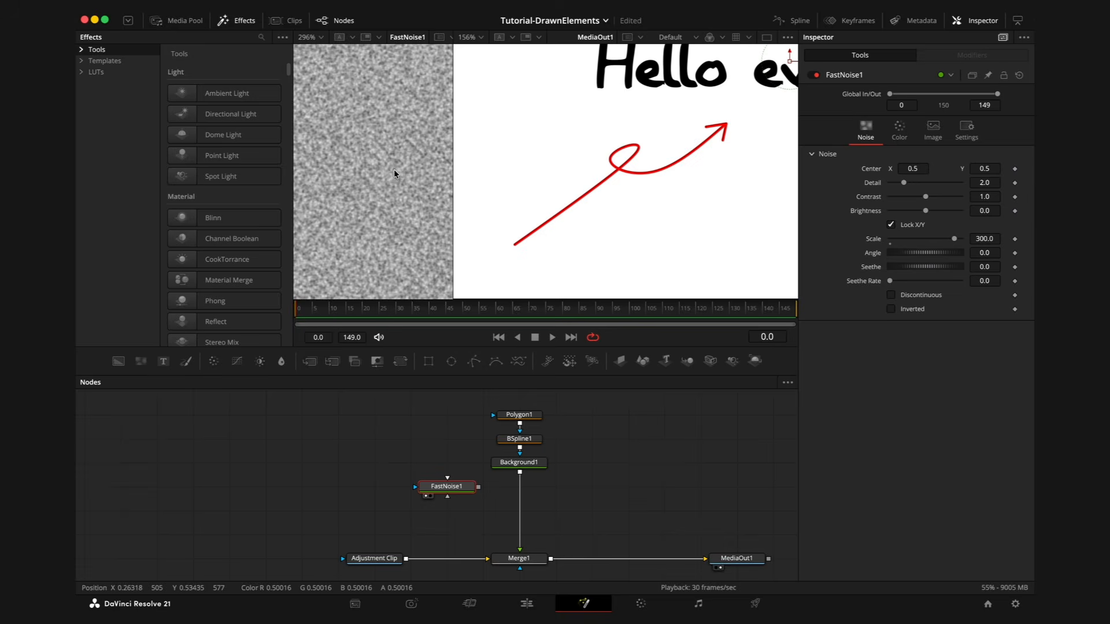
pyautogui.hotkey('ctrl', 'f')
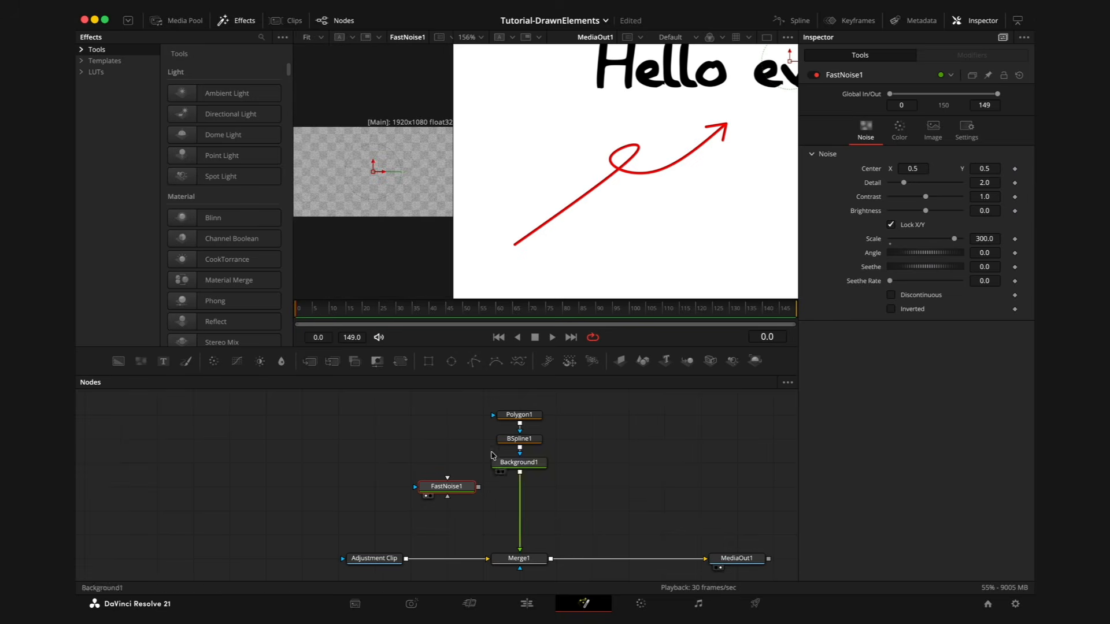
# - Insert a Displace node between the Background and Merge nodes, with FastNoise feeding its displacement input
pyautogui.click(447, 449)
pyautogui.hotkey('shift', 'space')
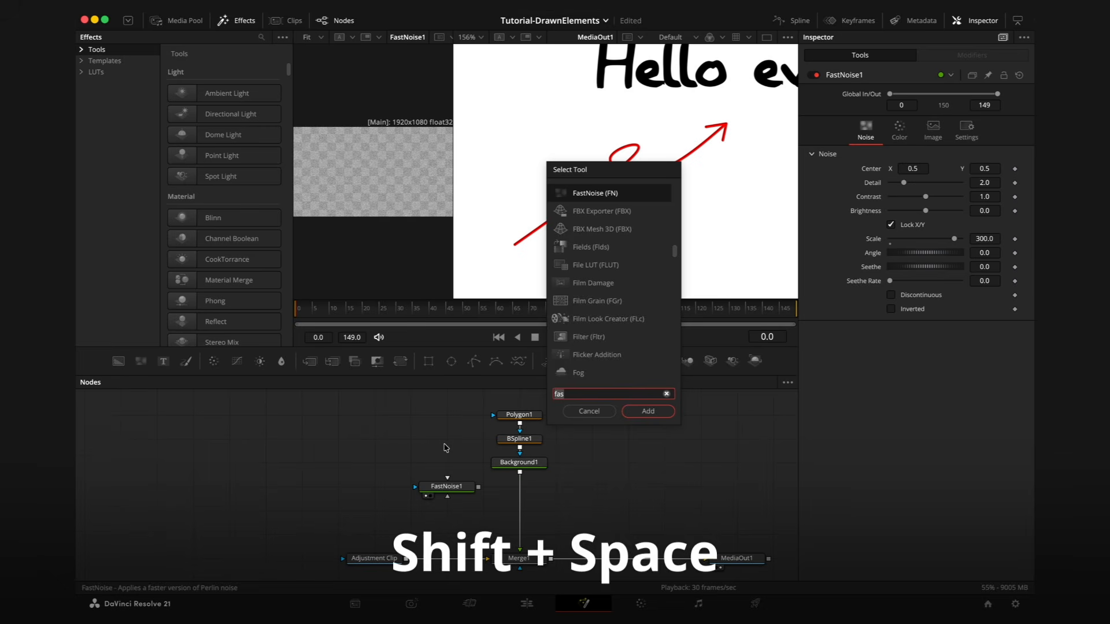
pyautogui.write('disp')
pyautogui.press('Down')
pyautogui.press('Down')
pyautogui.press('Return')
pyautogui.moveTo(446, 449); pyautogui.dragTo(478, 462)
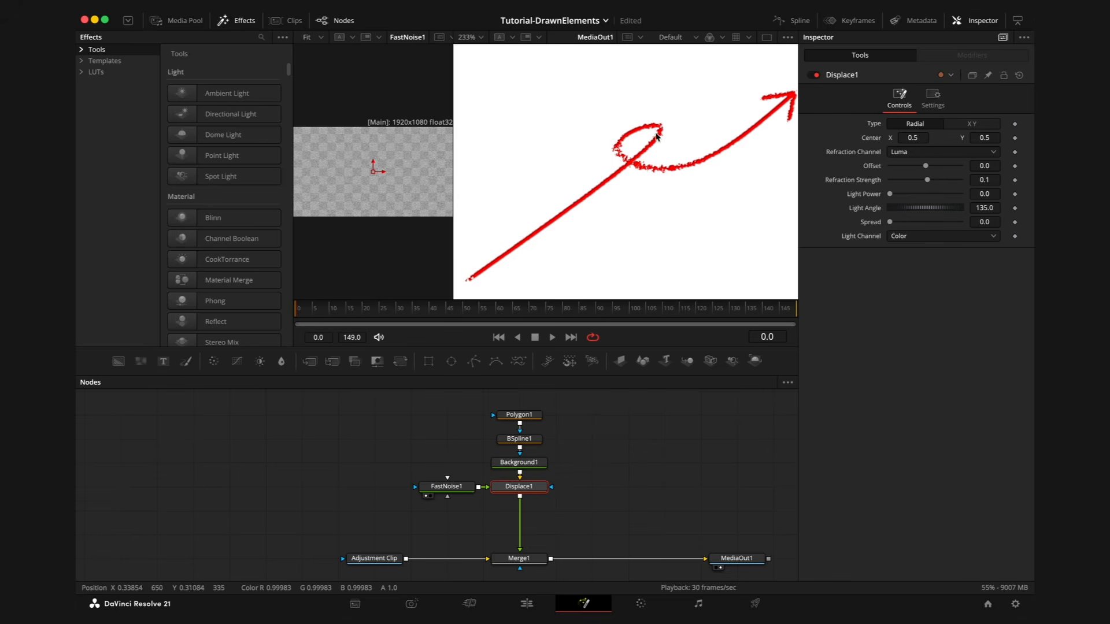
pyautogui.scroll(-2, 633, 171)
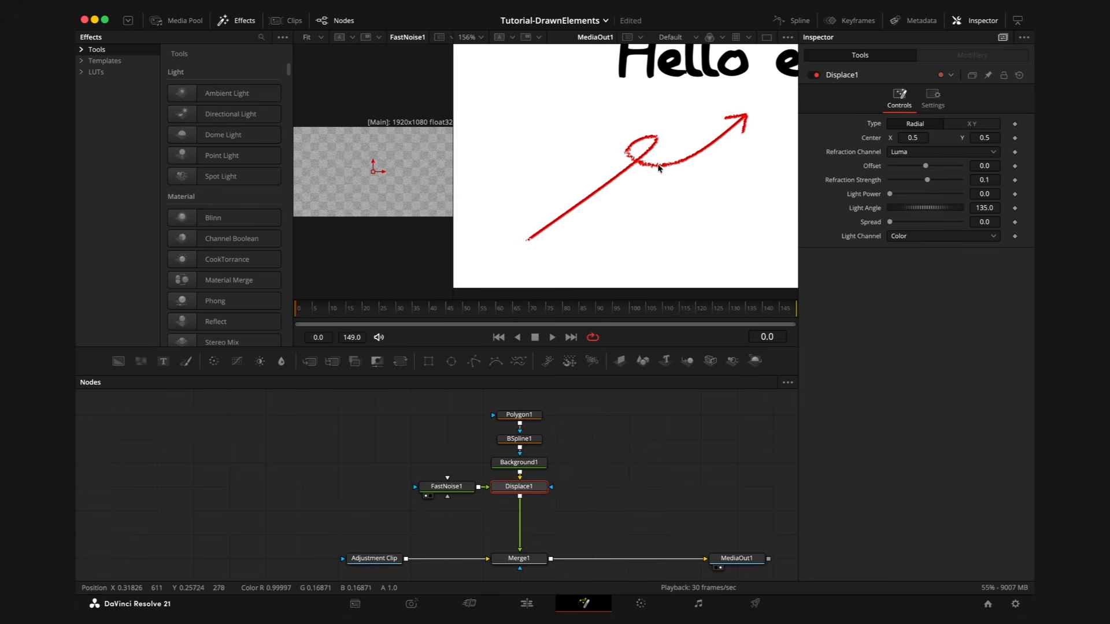
# - Switch the Displace type to XY with X Refraction 0.0012 and Y Refraction -0.0024
pyautogui.click(984, 124)
pyautogui.scroll(2, 649, 168)
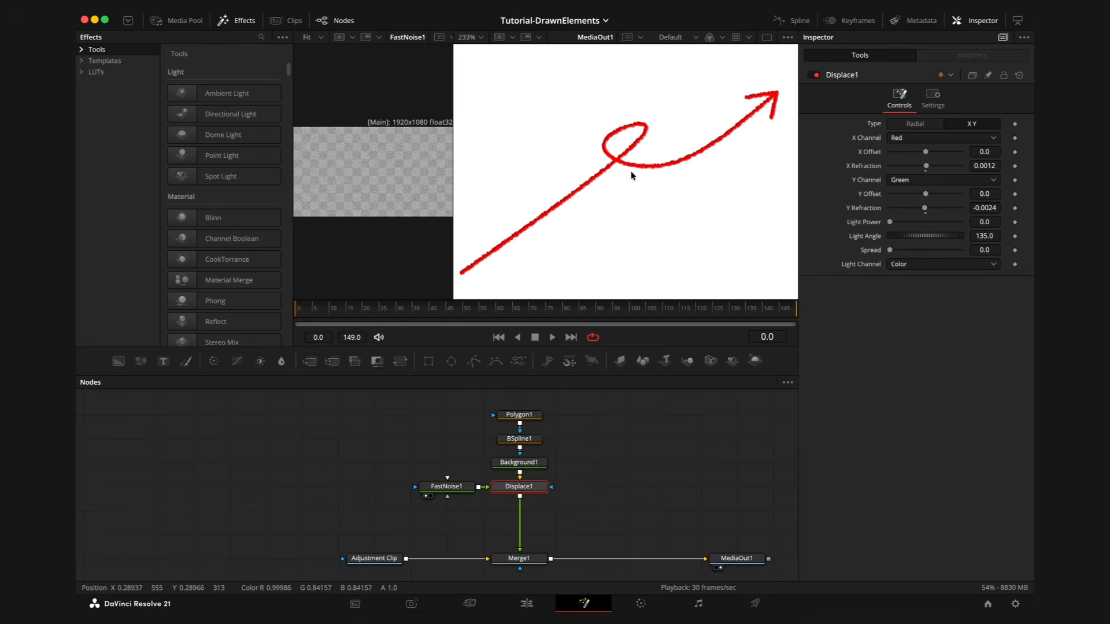
# - Inspect the displaced arrow's rough stroke up close and at a wider view beside the text
pyautogui.scroll(-4, 723, 150)
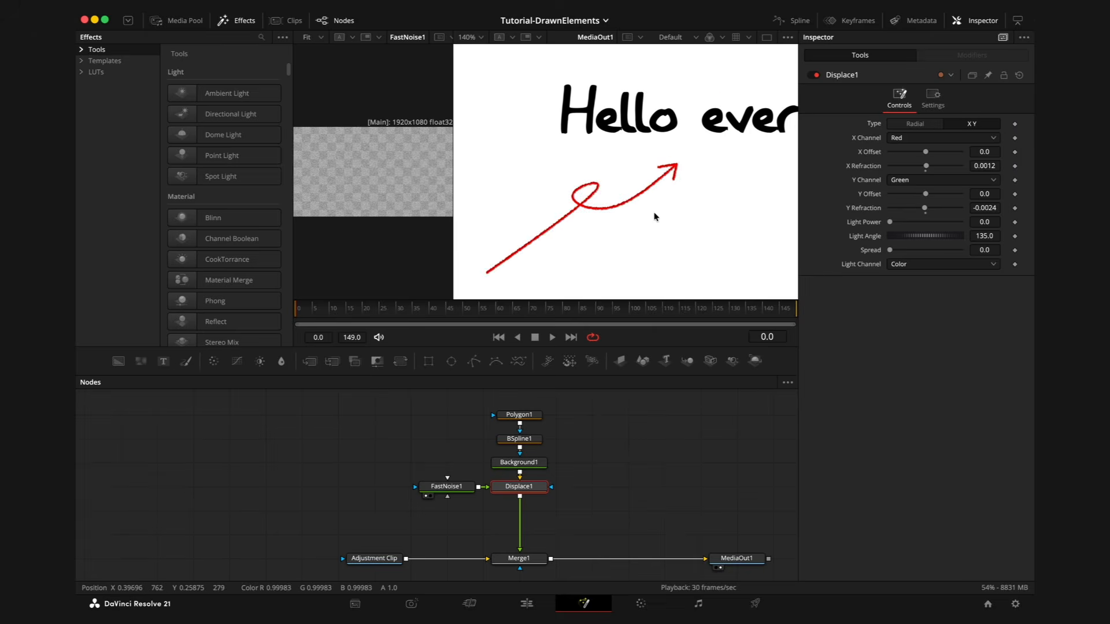
pyautogui.scroll(3, 688, 188)
pyautogui.scroll(-3, 690, 187)
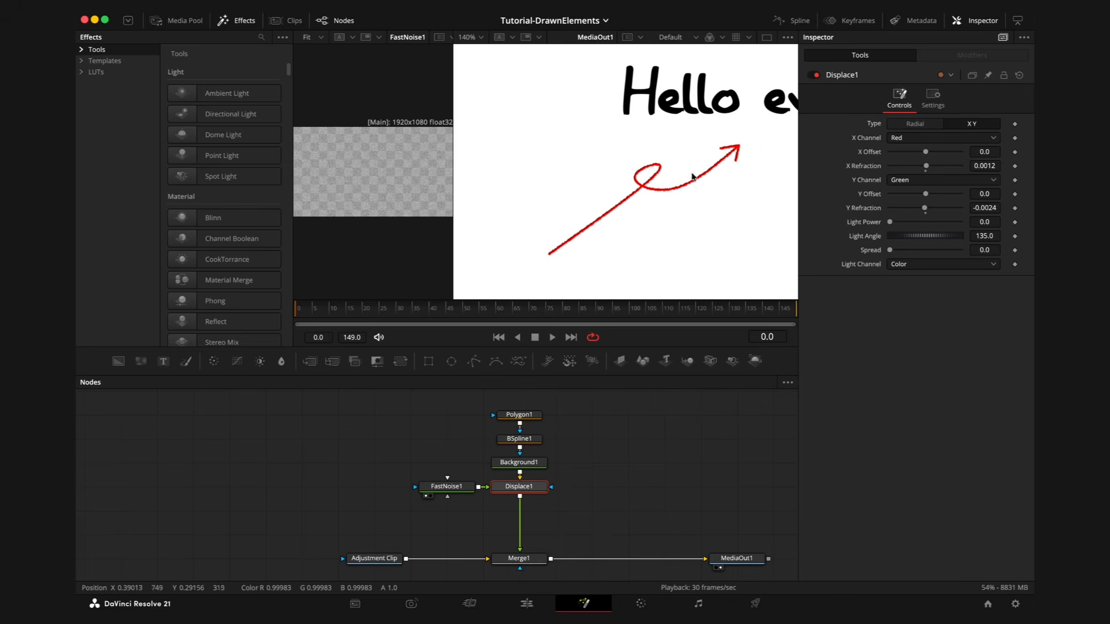
pyautogui.scroll(3, 692, 176)
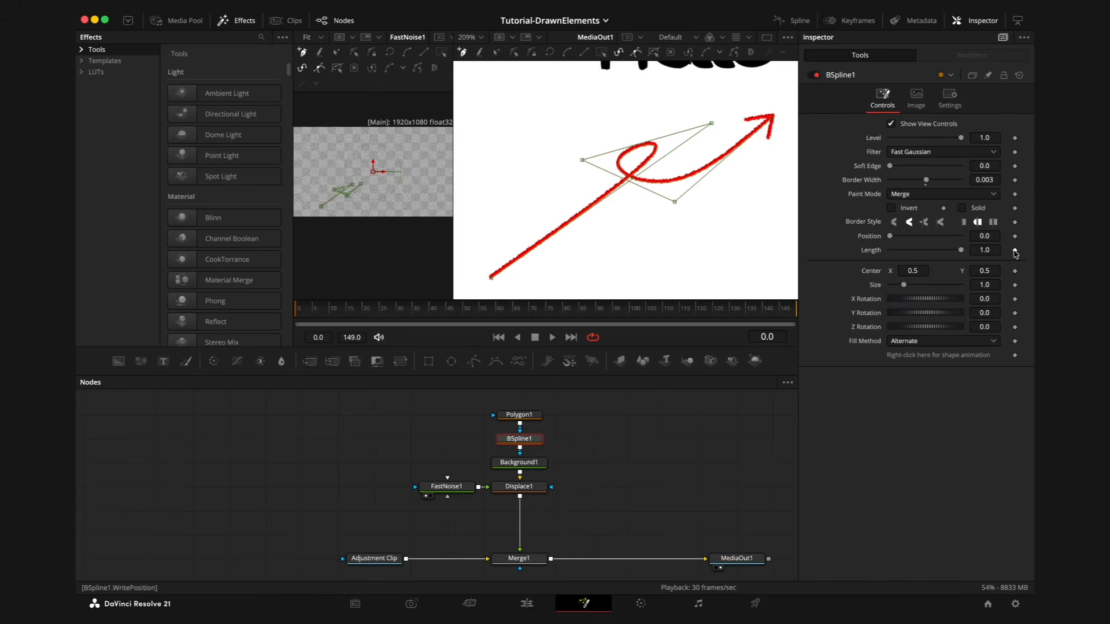
# - Keyframe the BSpline's Length from 0.0 at frame 0 to 1.0 at frame 40 so the line draws on
pyautogui.click(1015, 251)
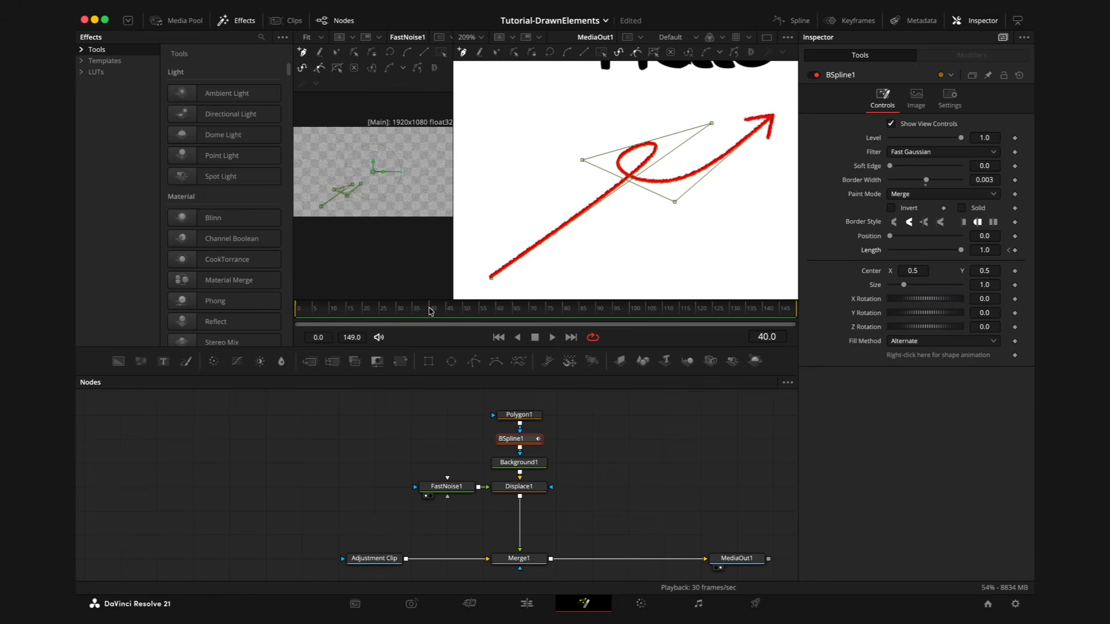
pyautogui.click(1015, 250)
pyautogui.press('Home')
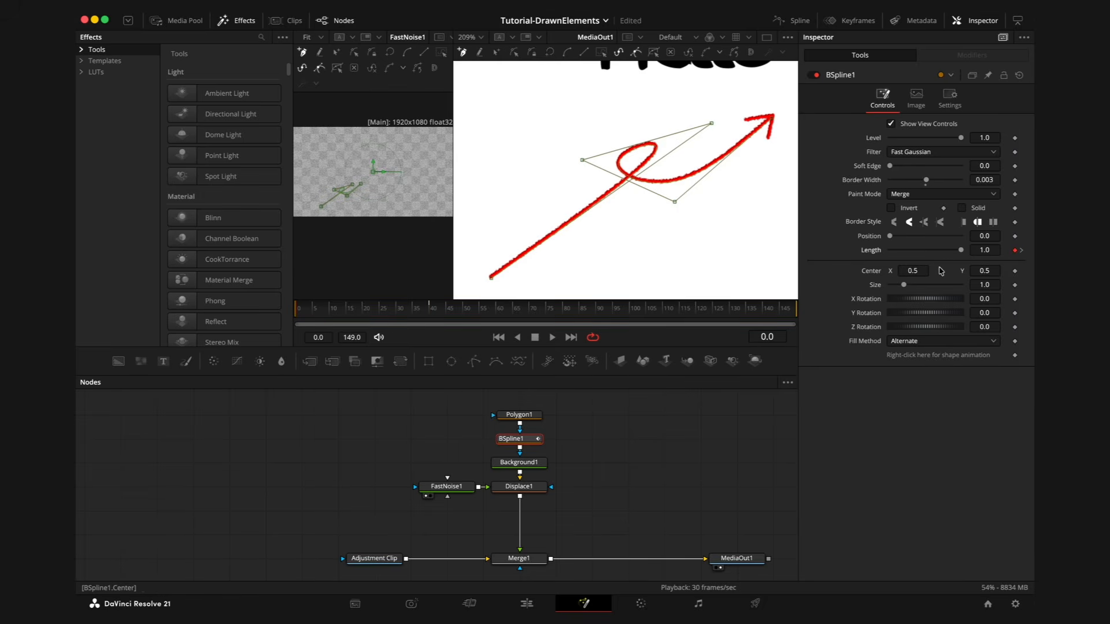
pyautogui.moveTo(962, 251); pyautogui.dragTo(835, 260)
pyautogui.click(528, 240)
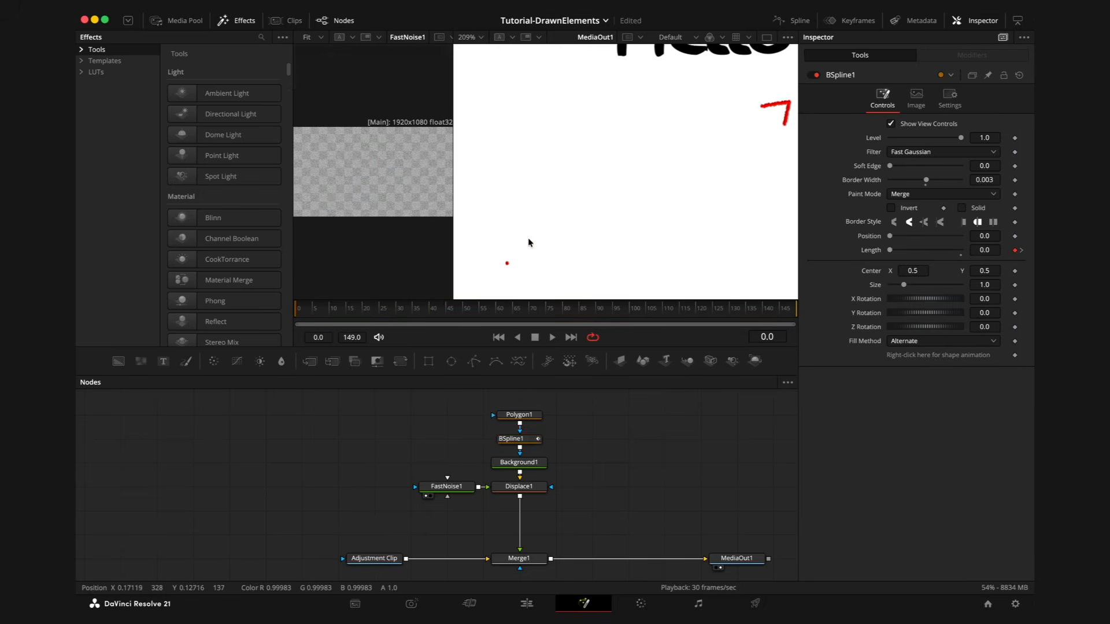
# - Switch the BSpline's Border Style to flat line ends to remove the starting dot, and play back the animation
pyautogui.scroll(5, 506, 243)
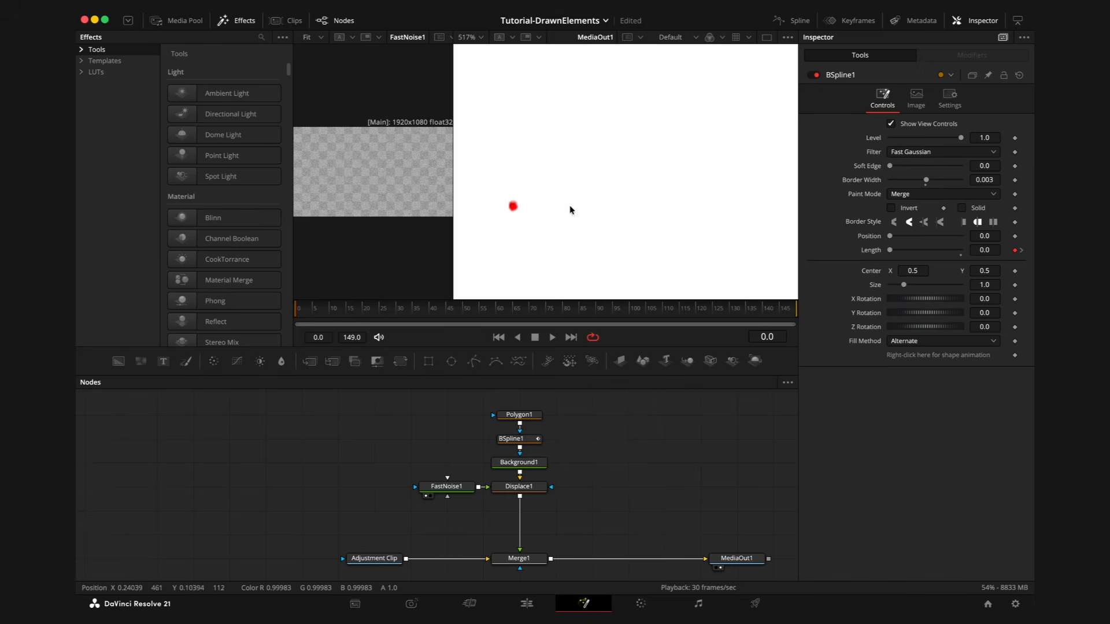
pyautogui.moveTo(516, 211); pyautogui.dragTo(509, 237)
pyautogui.scroll(-1, 536, 232)
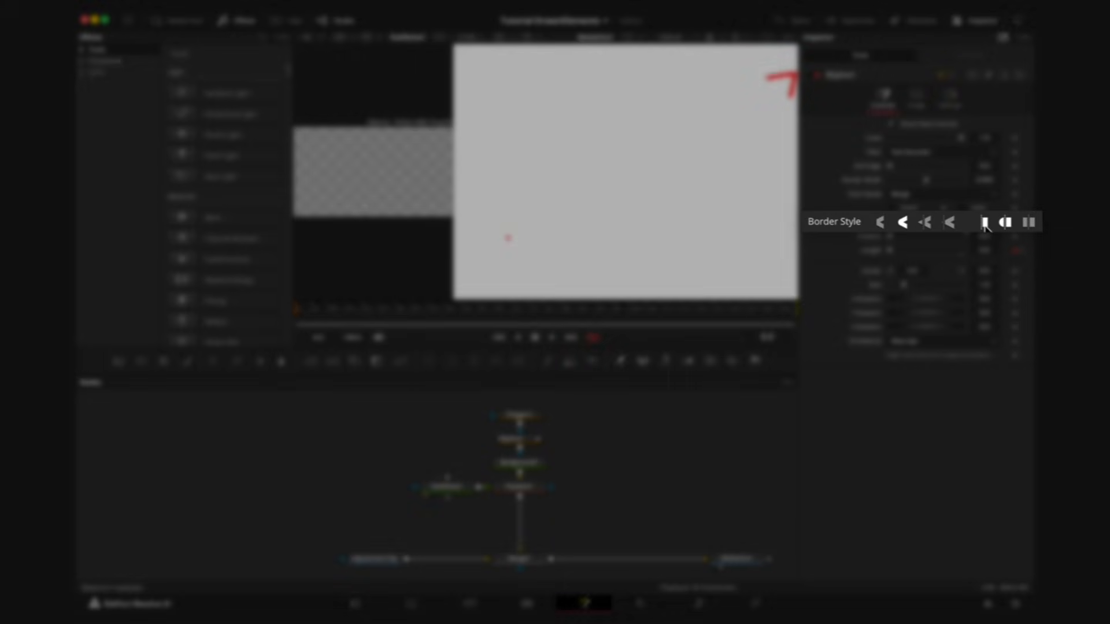
pyautogui.press('space')
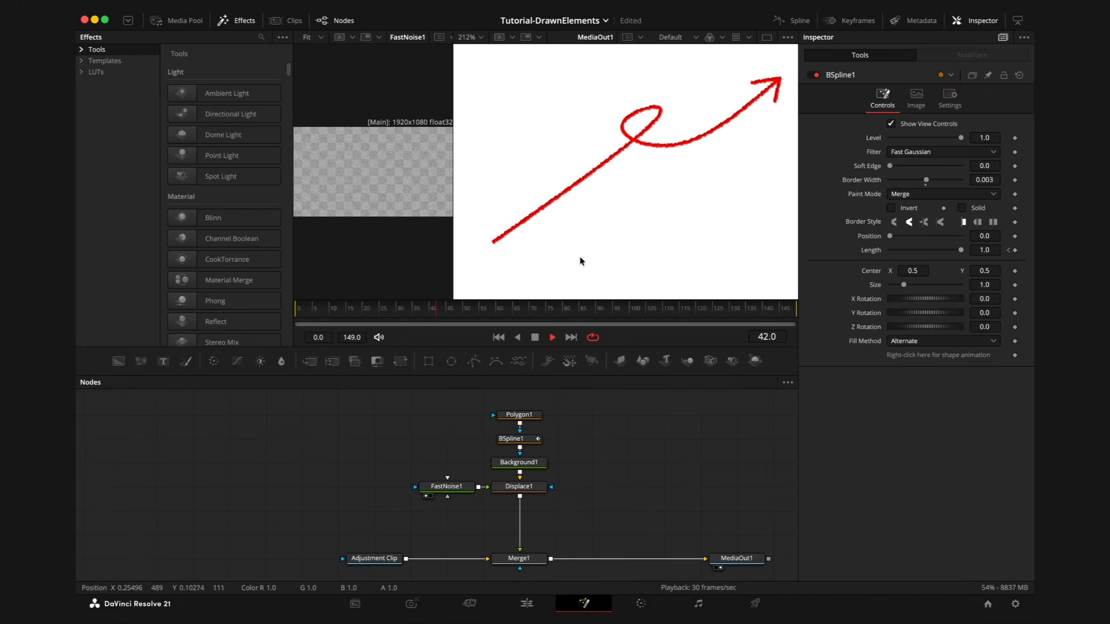
pyautogui.press('space')
# - Apply Out Cubic easing to both BSpline Length keyframes in the Spline editor and play back the line
pyautogui.click(519, 439)
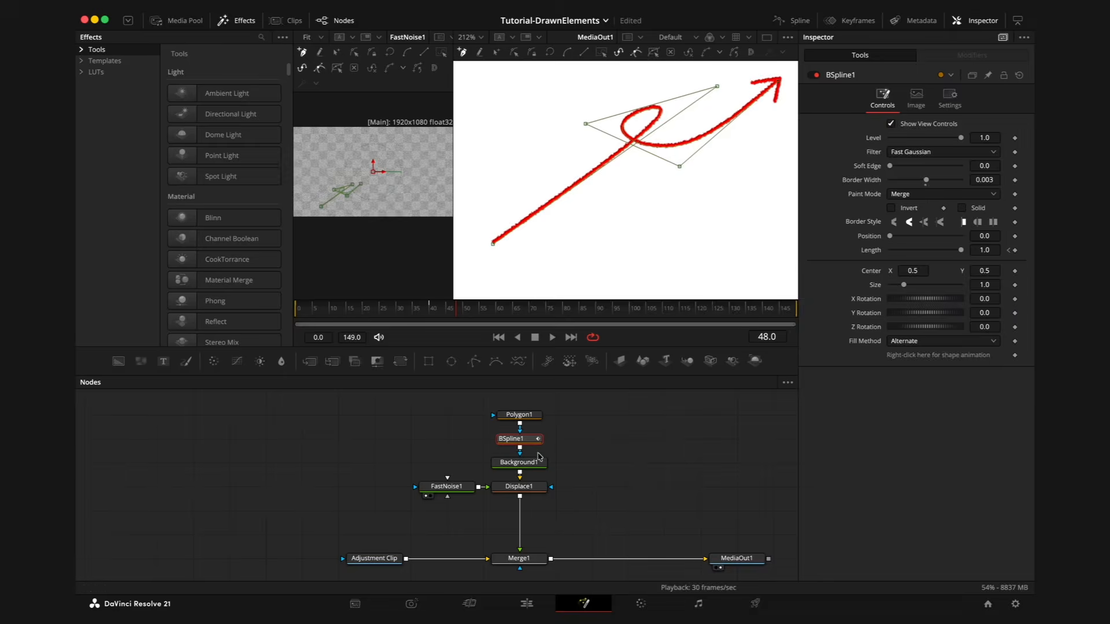
pyautogui.click(782, 22)
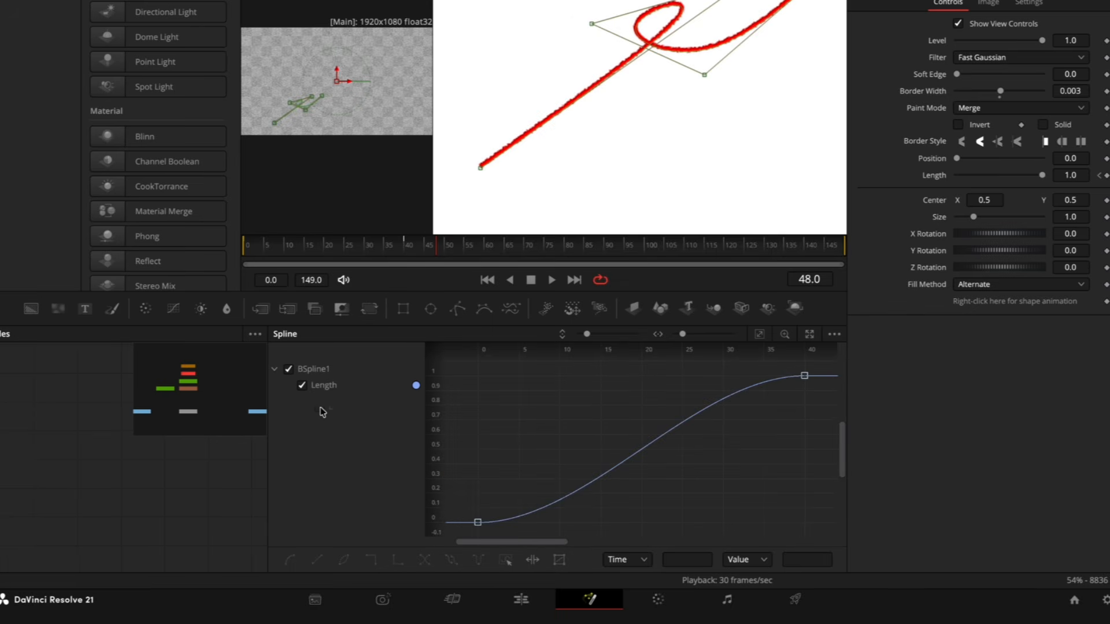
pyautogui.hotkey('ctrl', 'a')
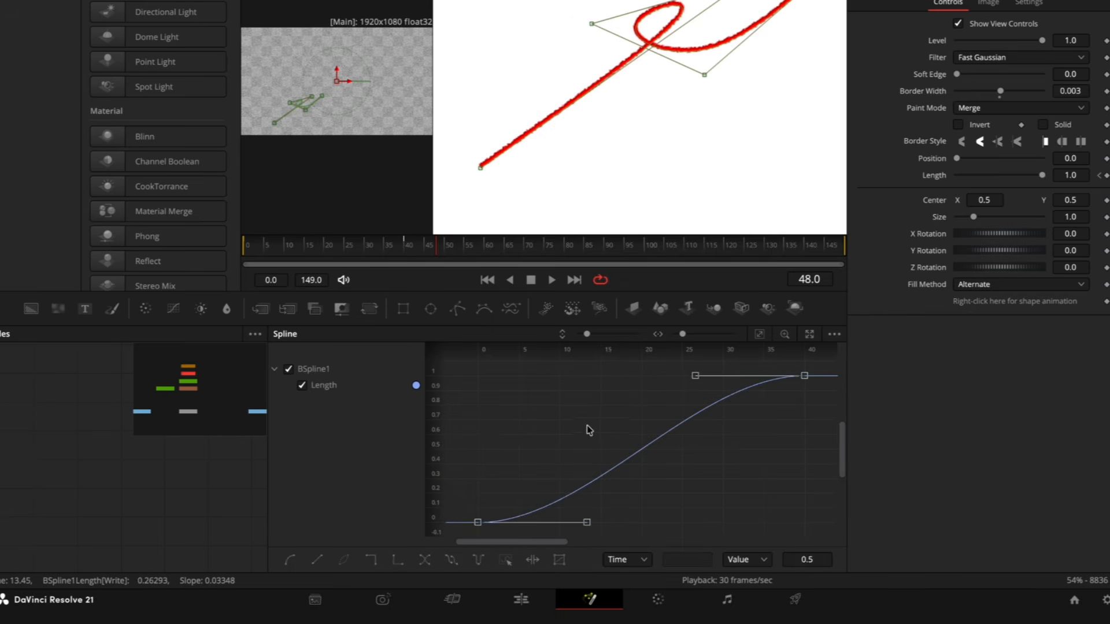
pyautogui.rightClick(552, 406)
pyautogui.moveTo(636, 209)
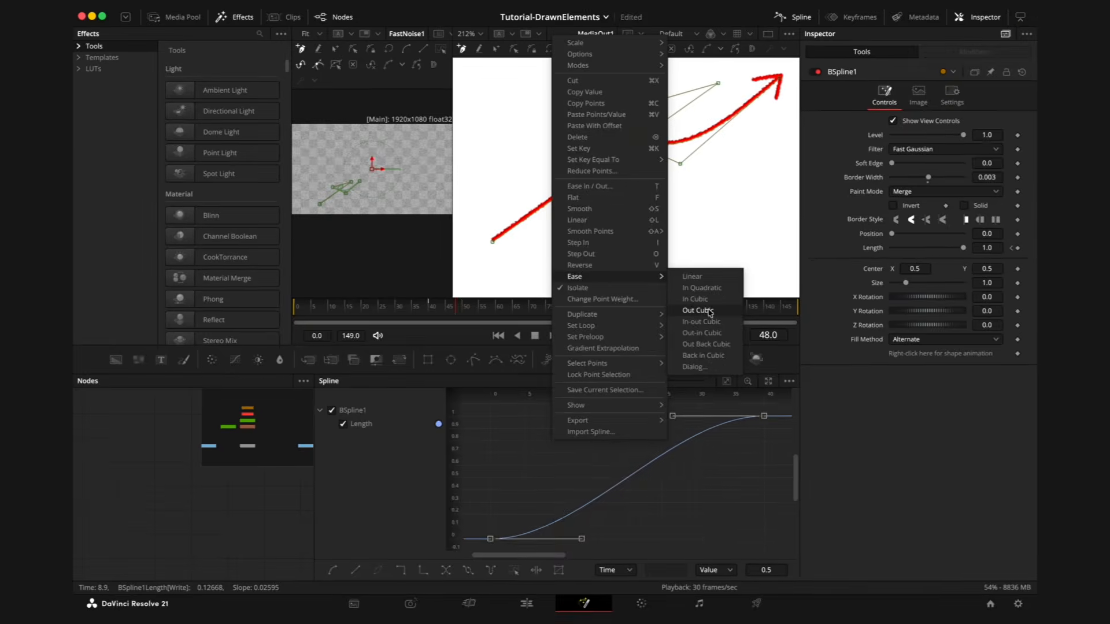
pyautogui.click(697, 310)
pyautogui.press('space')
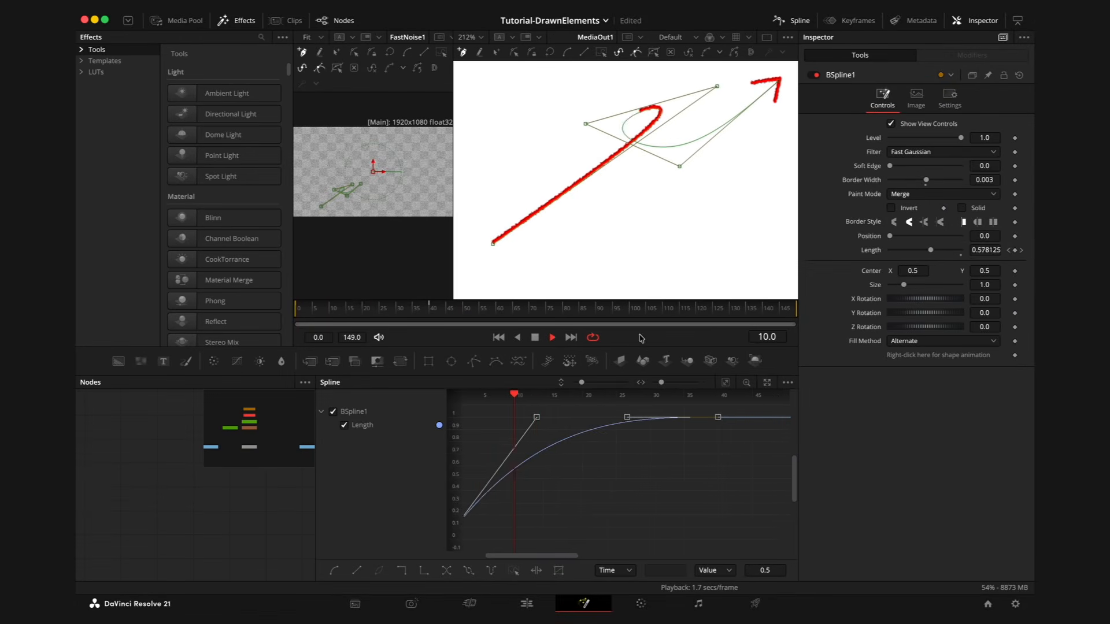
pyautogui.press('space')
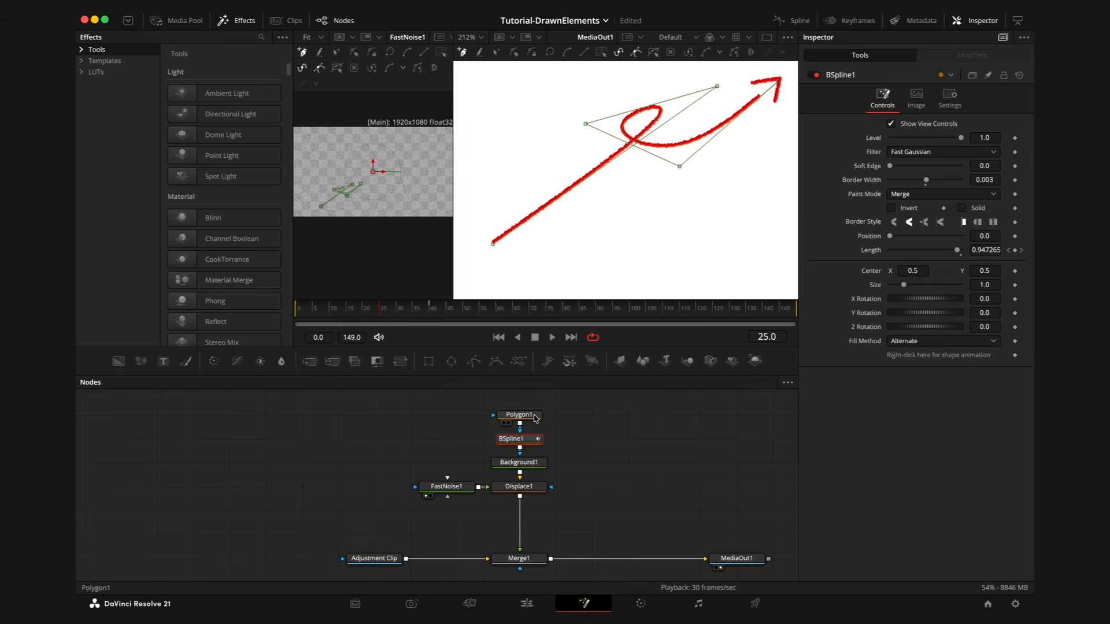
# - Keyframe the Polygon arrowhead's Length from 0.0 at frame 20 to 1.0 at frame 50, and give it flat line ends
pyautogui.click(535, 416)
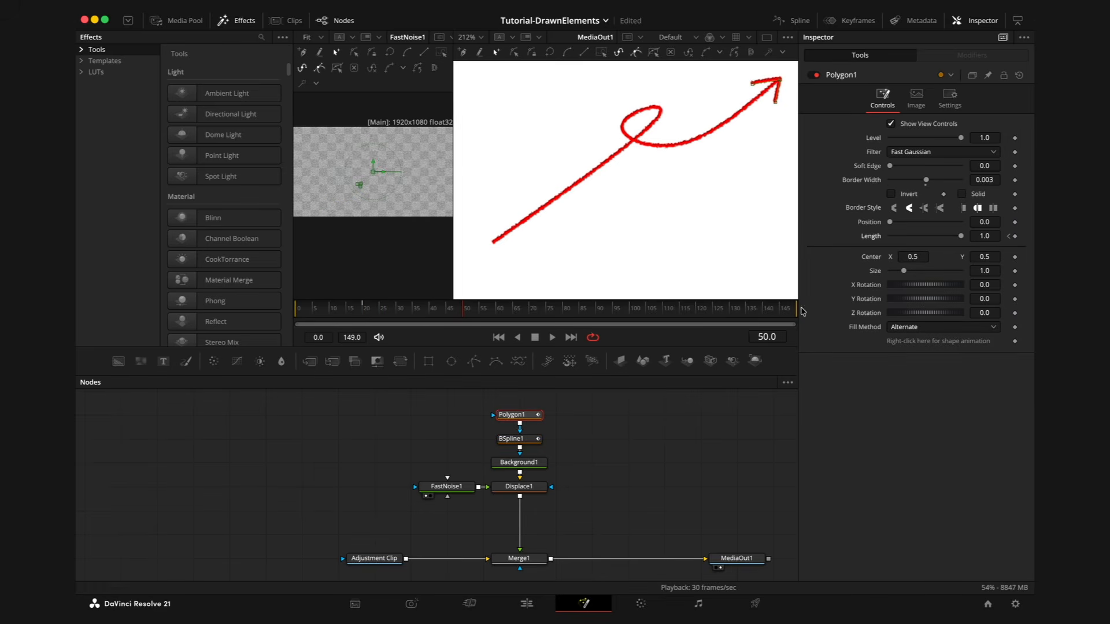
pyautogui.click(1009, 236)
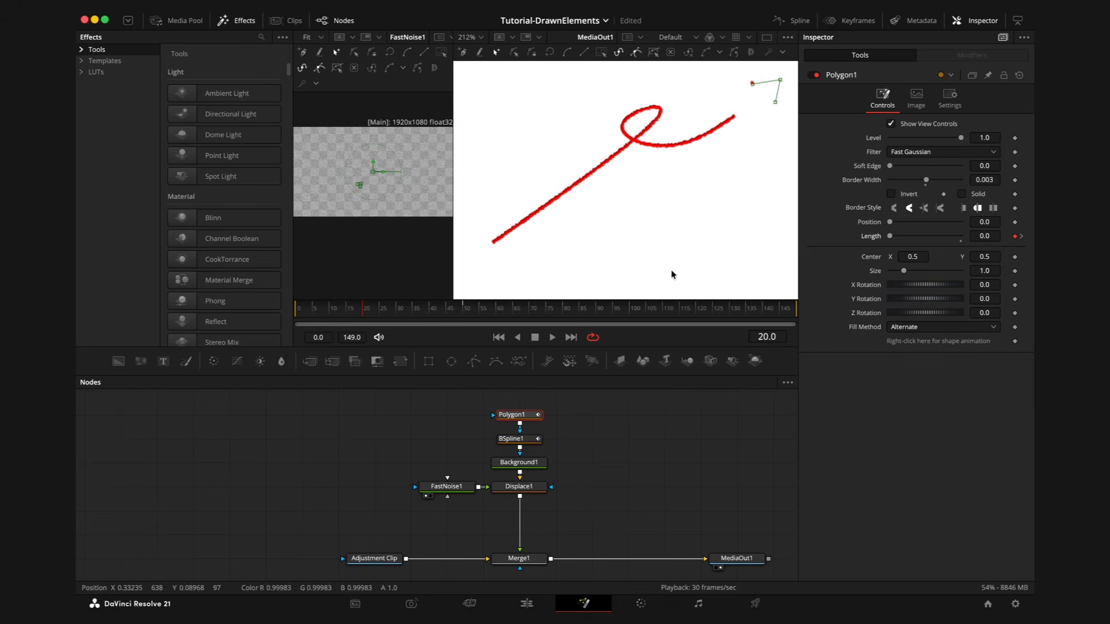
pyautogui.click(966, 211)
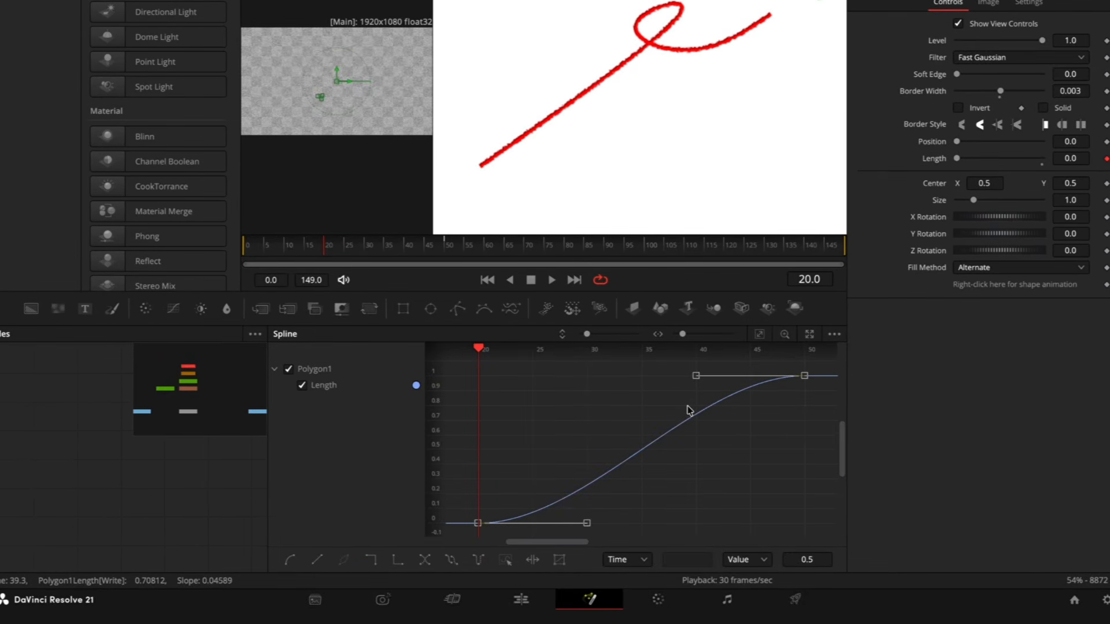
# - Adjust the Ease In and Ease Out of the Polygon's Length keyframes together with the values locked, and play the animation
pyautogui.hotkey('shift', 'e')
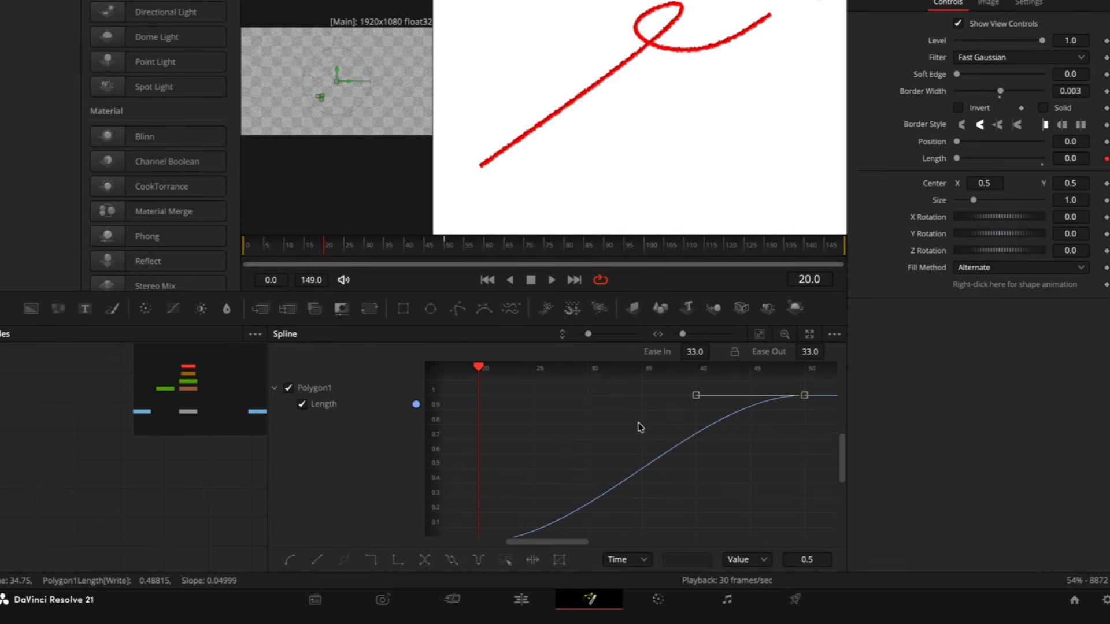
pyautogui.click(734, 354)
pyautogui.moveTo(685, 356); pyautogui.dragTo(713, 352)
pyautogui.press('space')
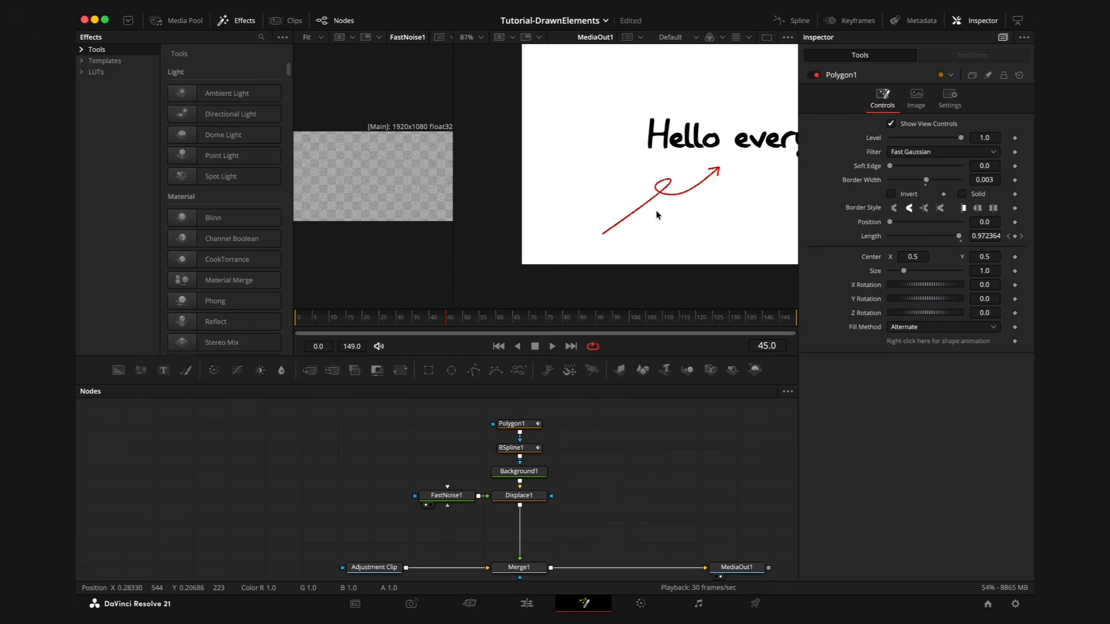
# - Set the FastNoise Seethe Rate to 0.236 and examine the moving stroke texture up close during playback
pyautogui.scroll(10, 657, 211)
pyautogui.moveTo(585, 225); pyautogui.dragTo(645, 180)
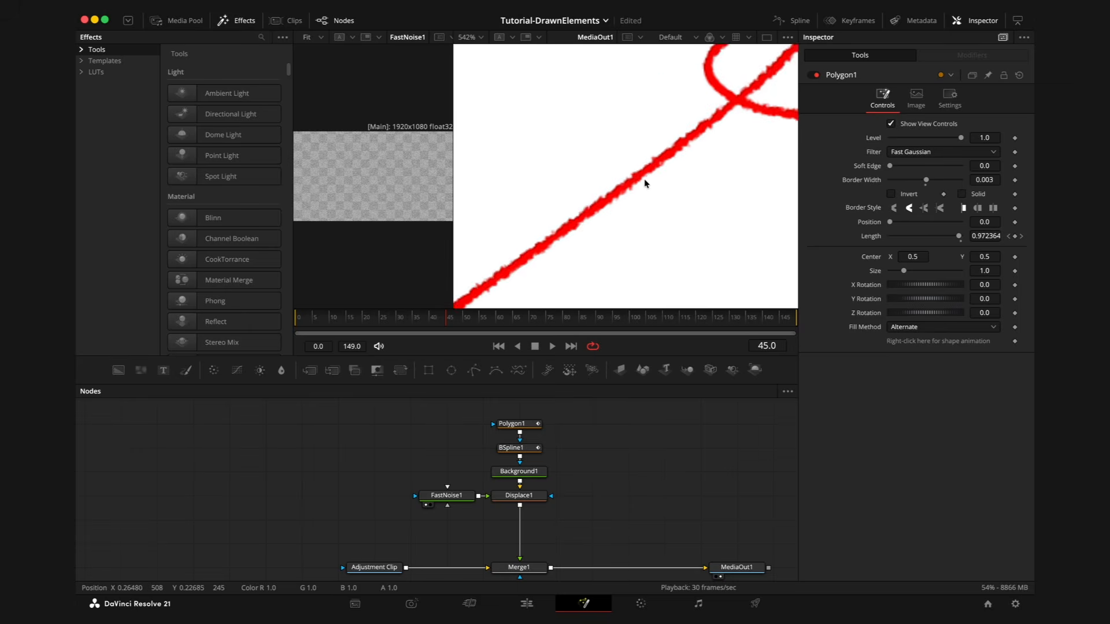
pyautogui.scroll(-4, 646, 184)
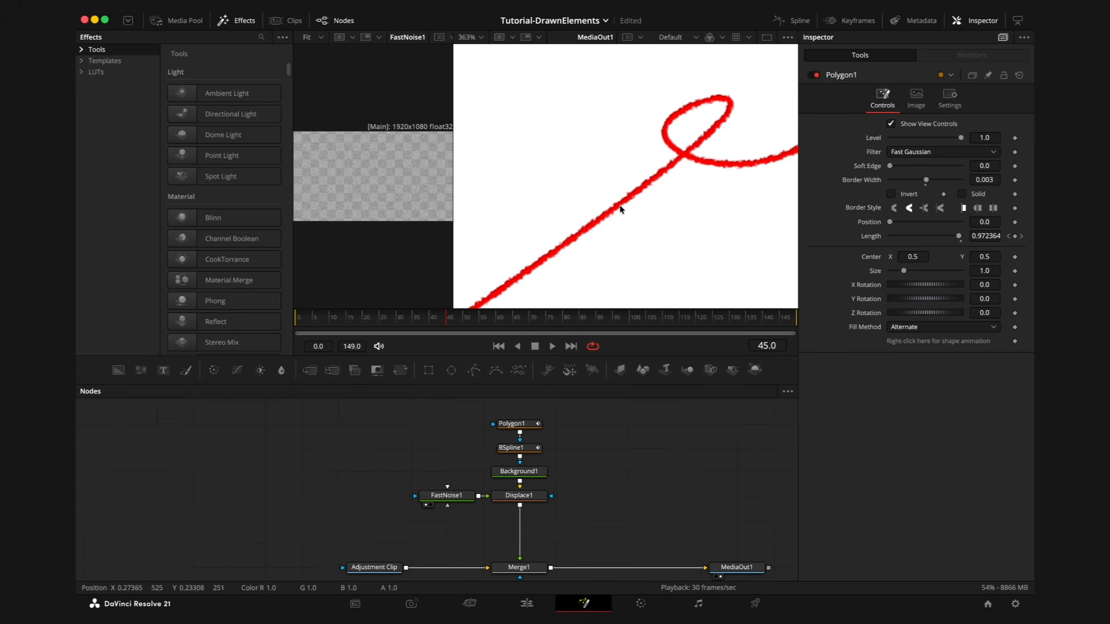
pyautogui.click(454, 499)
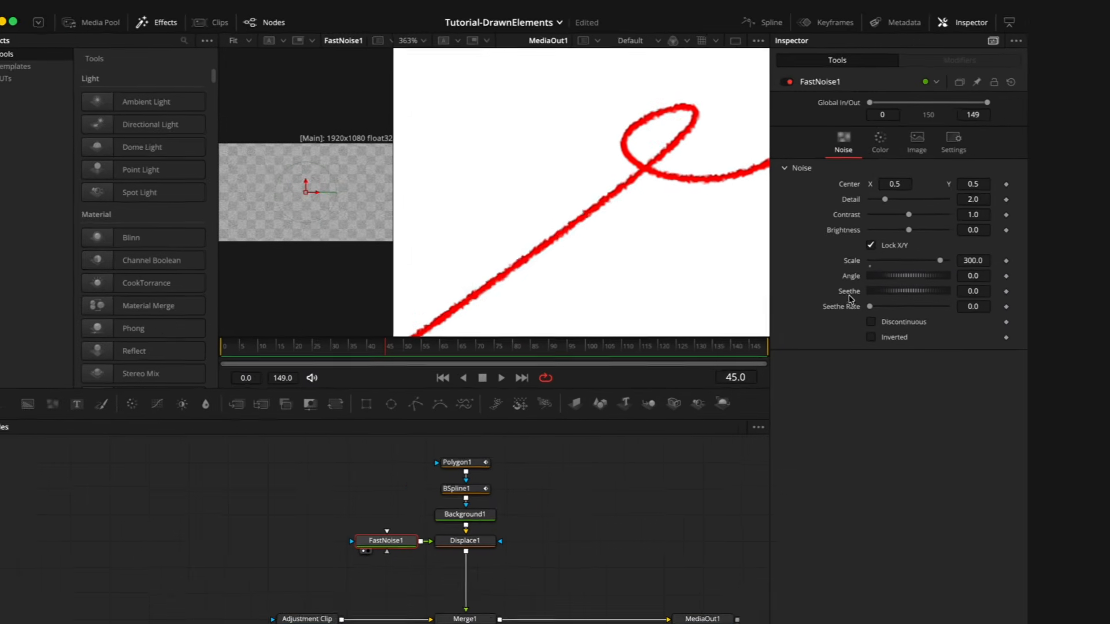
pyautogui.moveTo(850, 299); pyautogui.dragTo(878, 305)
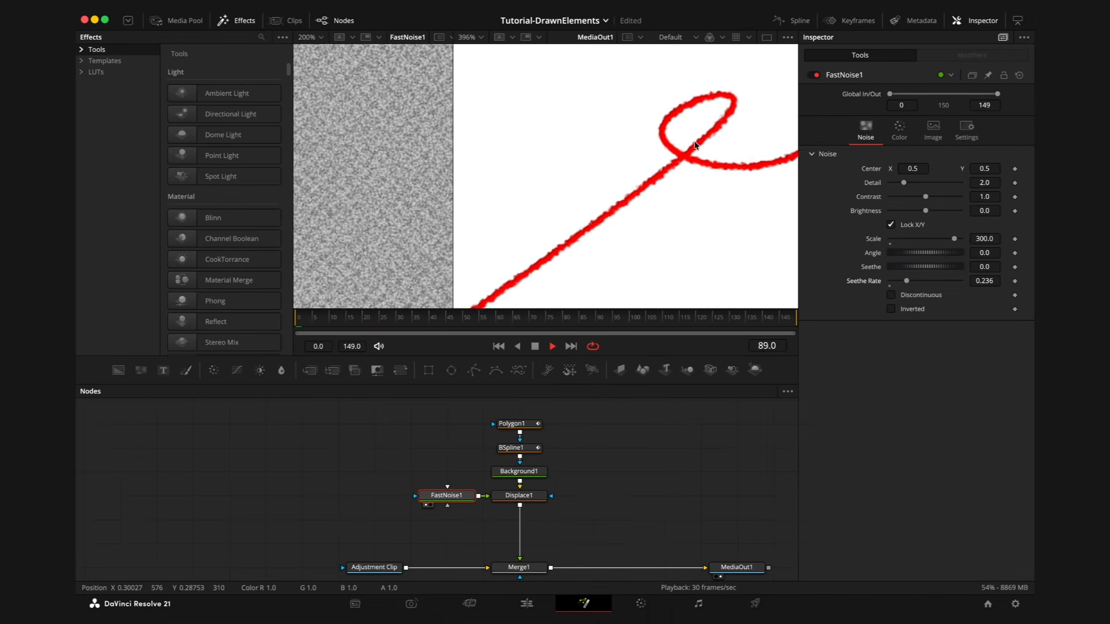
pyautogui.scroll(3, 639, 193)
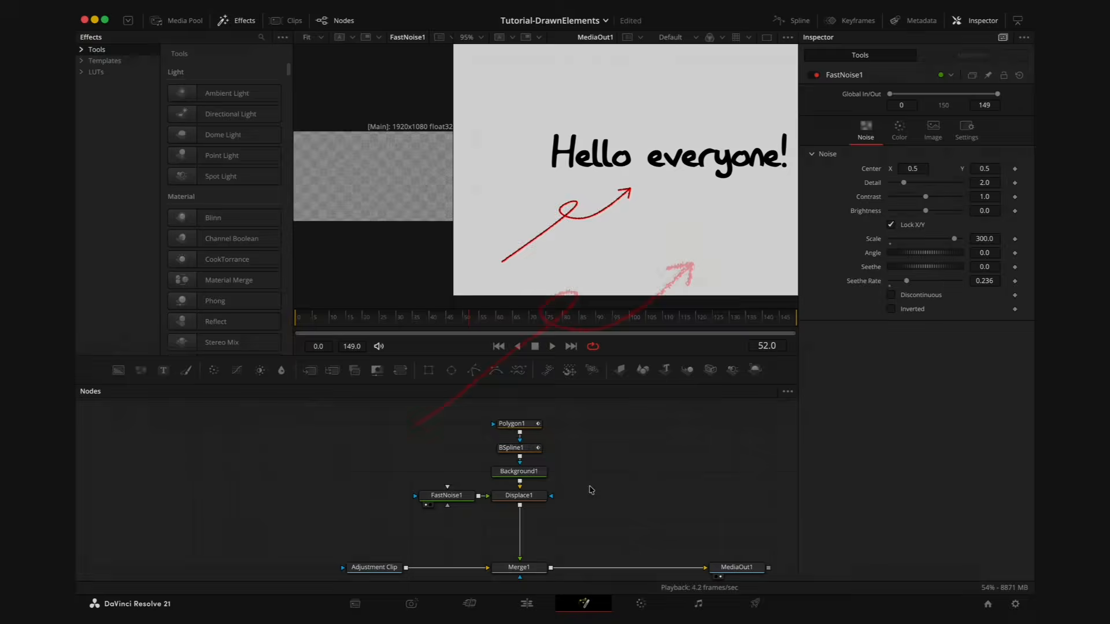
# - Duplicate the FastNoise and Displace nodes and insert the copied pair between the first Displace and Merge
pyautogui.moveTo(560, 517); pyautogui.dragTo(405, 471)
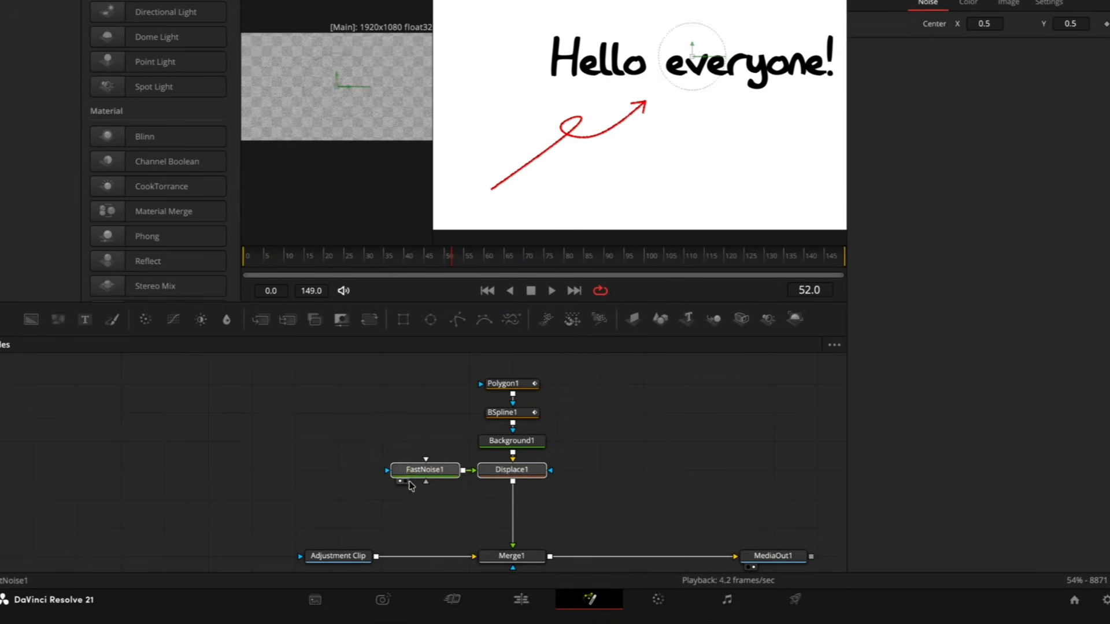
pyautogui.hotkey('ctrl', 'c')
pyautogui.click(428, 515)
pyautogui.hotkey('ctrl', 'v')
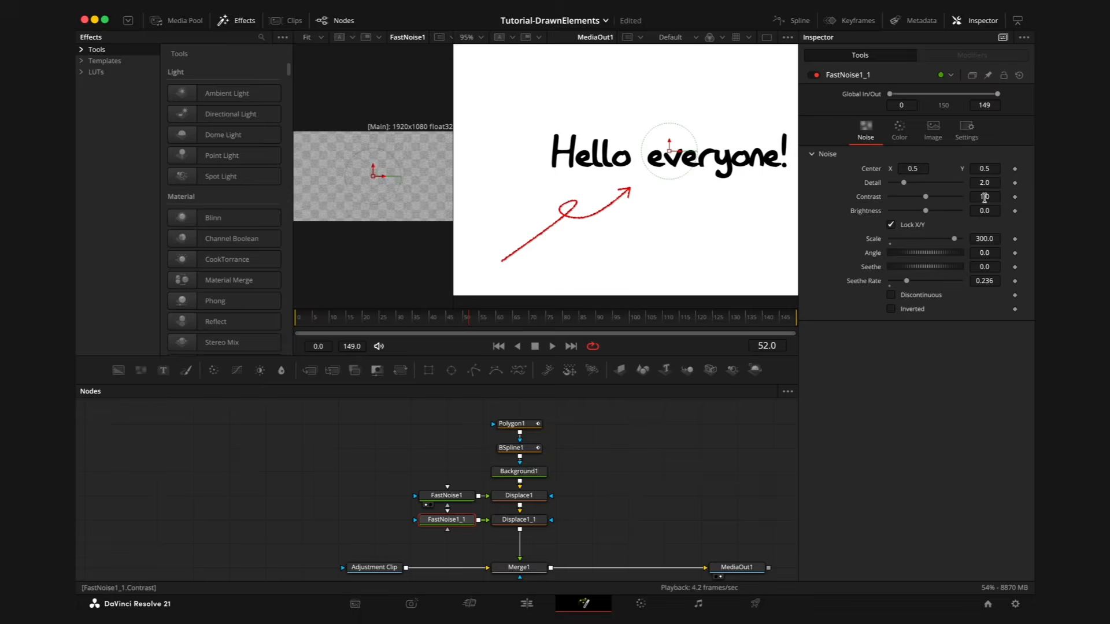
# - Set the duplicated FastNoise's Scale to 5 and Contrast to 4, and play back the arrow up close
pyautogui.click(992, 238)
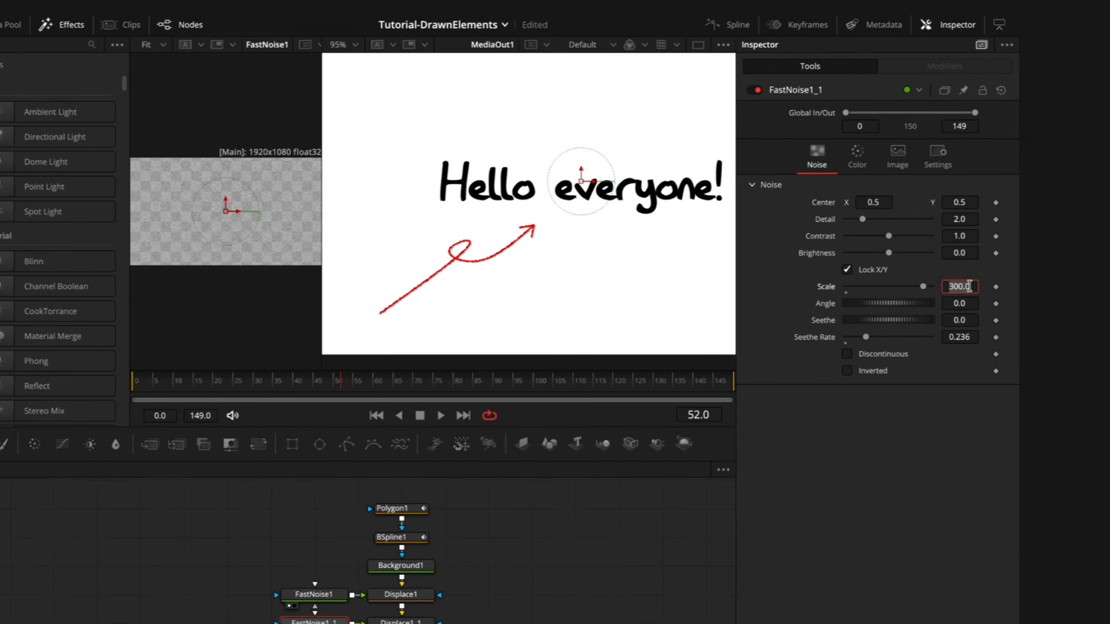
pyautogui.write('5')
pyautogui.press('Return')
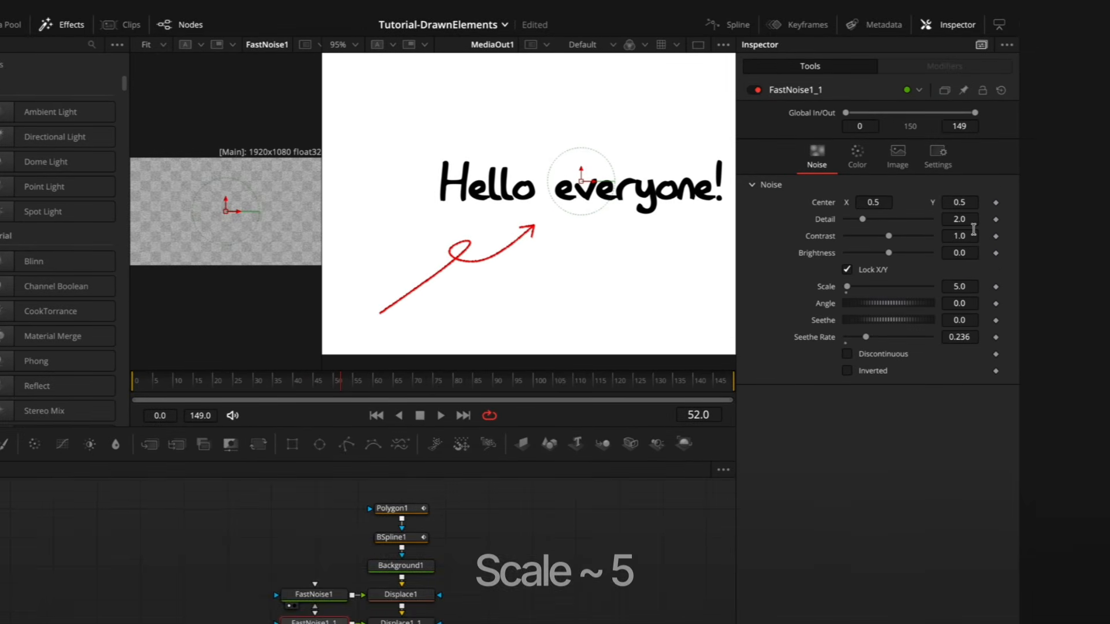
pyautogui.write('4')
pyautogui.press('Return')
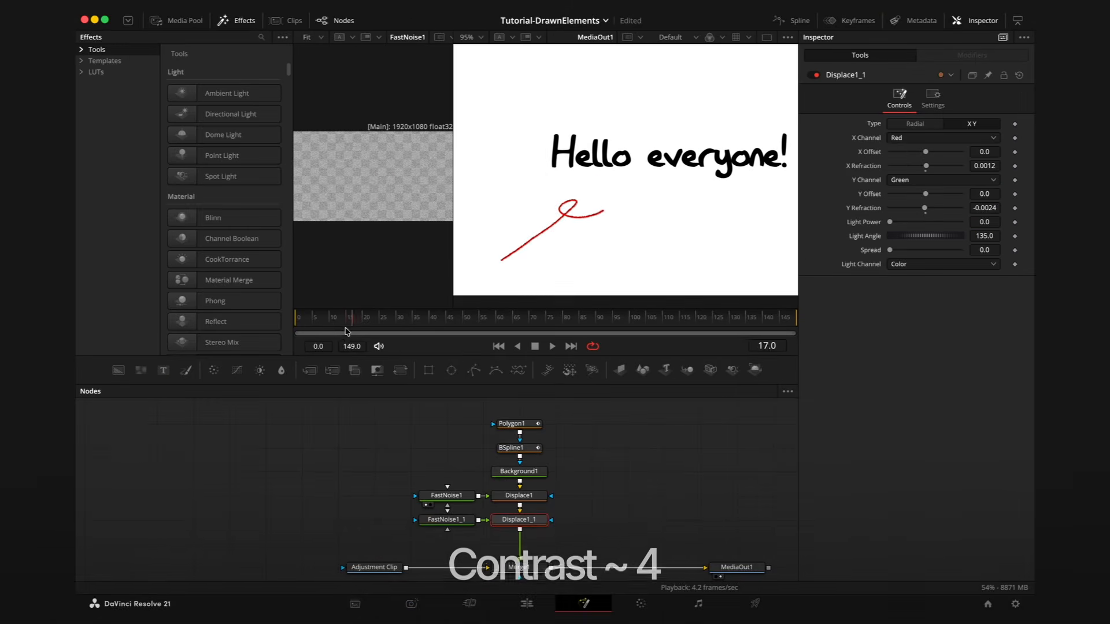
pyautogui.press('space')
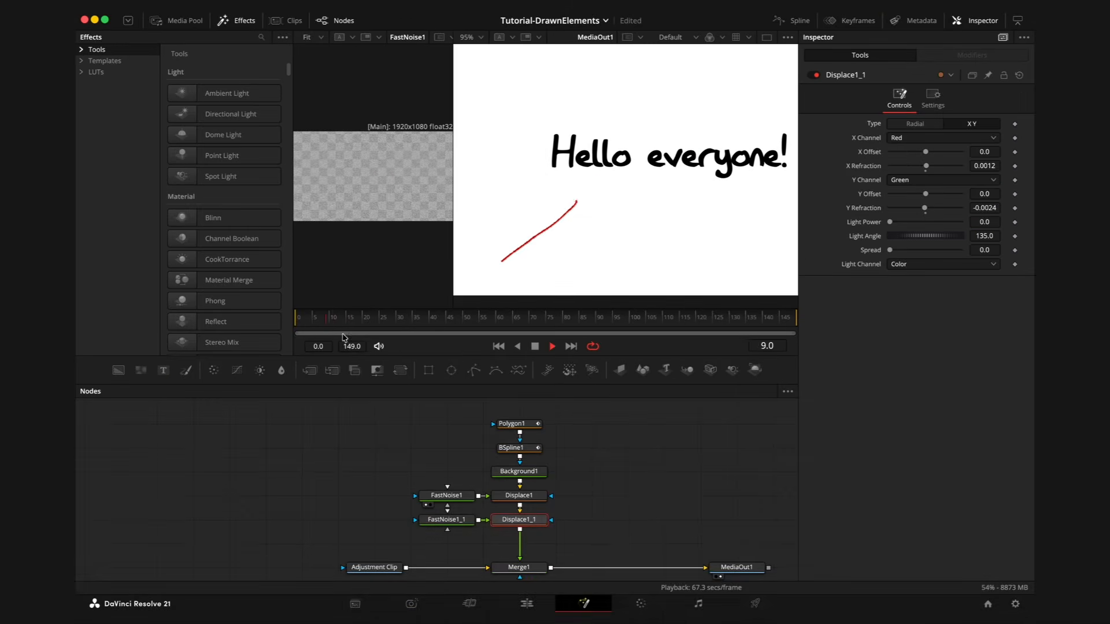
pyautogui.scroll(4, 569, 248)
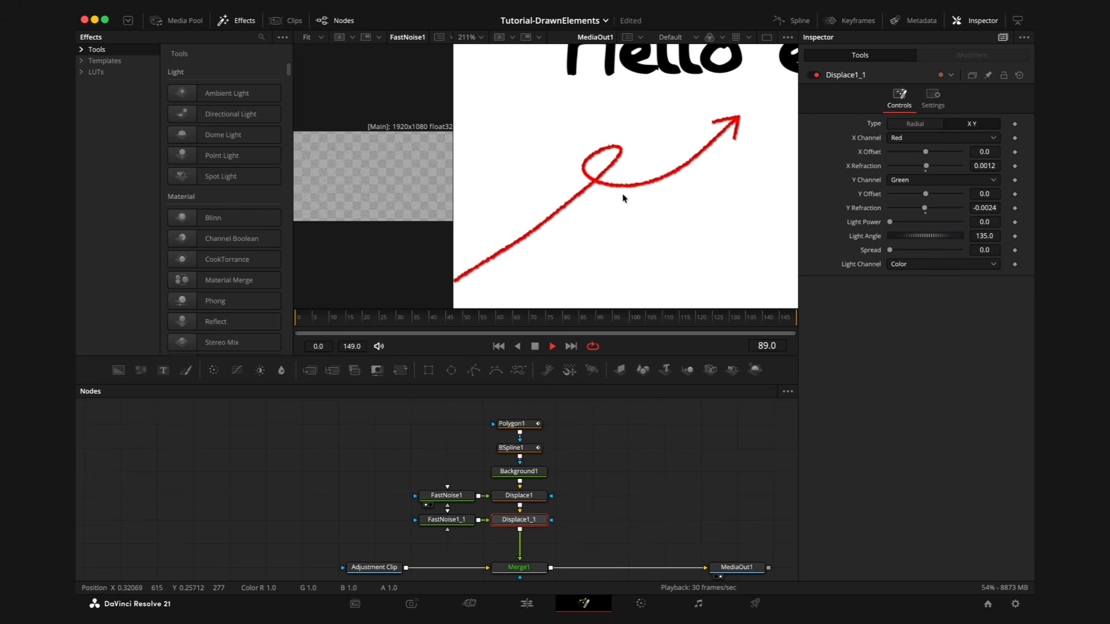
pyautogui.press('space')
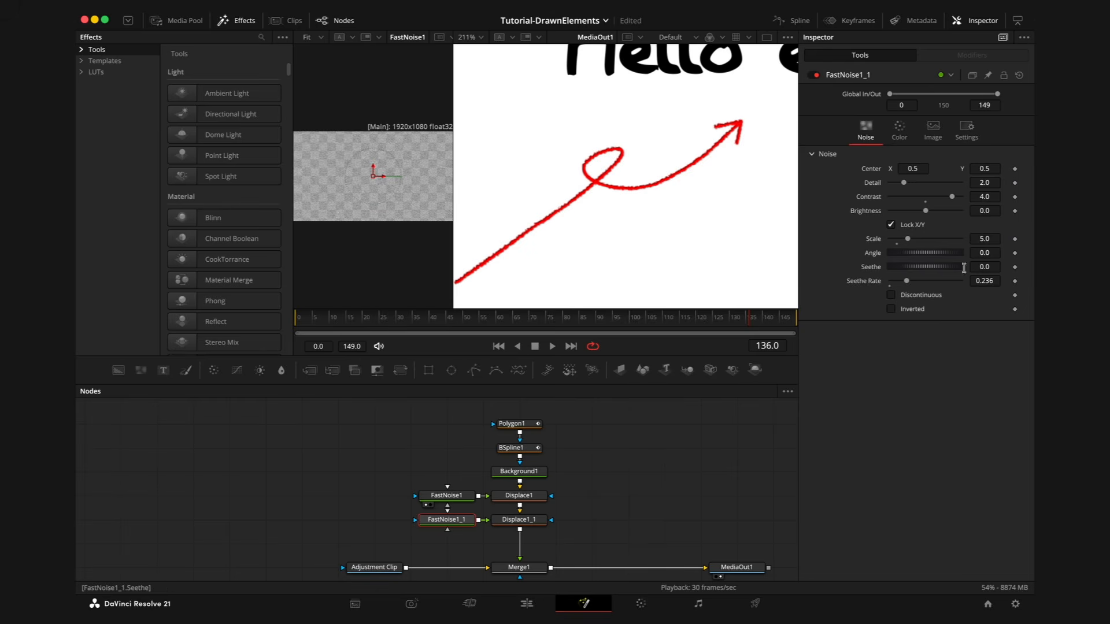
# - Set the second FastNoise's Seethe Rate to 0.157 and the second Displace's X Refraction to 0.0028 and Y Refraction to -0.0039
pyautogui.moveTo(906, 283); pyautogui.dragTo(899, 284)
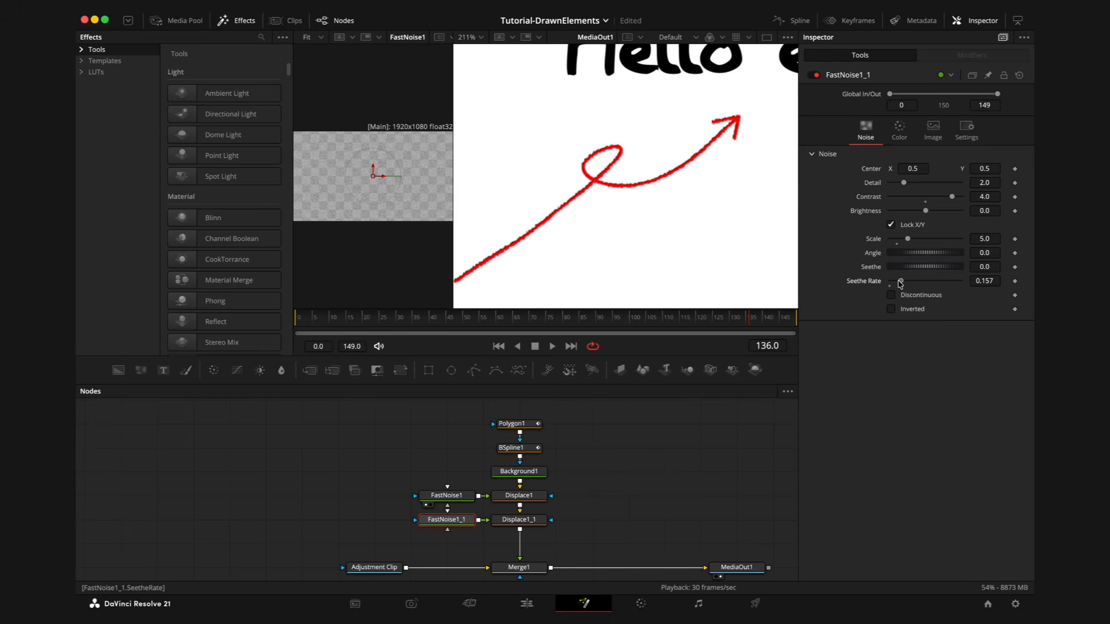
pyautogui.click(512, 521)
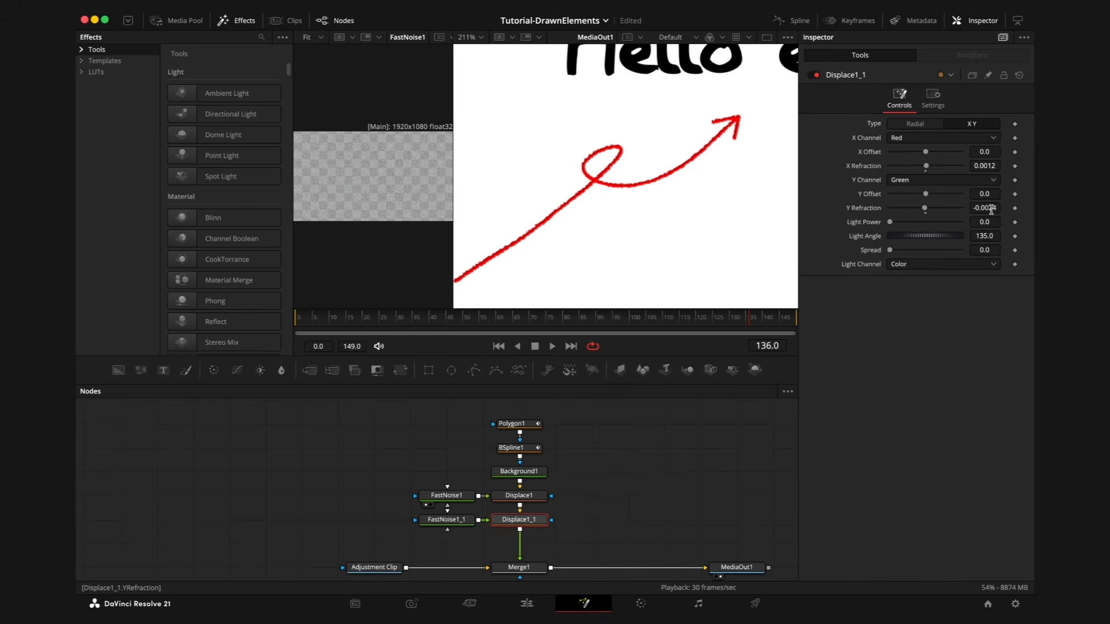
pyautogui.moveTo(925, 208); pyautogui.dragTo(923, 208)
pyautogui.moveTo(984, 166); pyautogui.dragTo(987, 166)
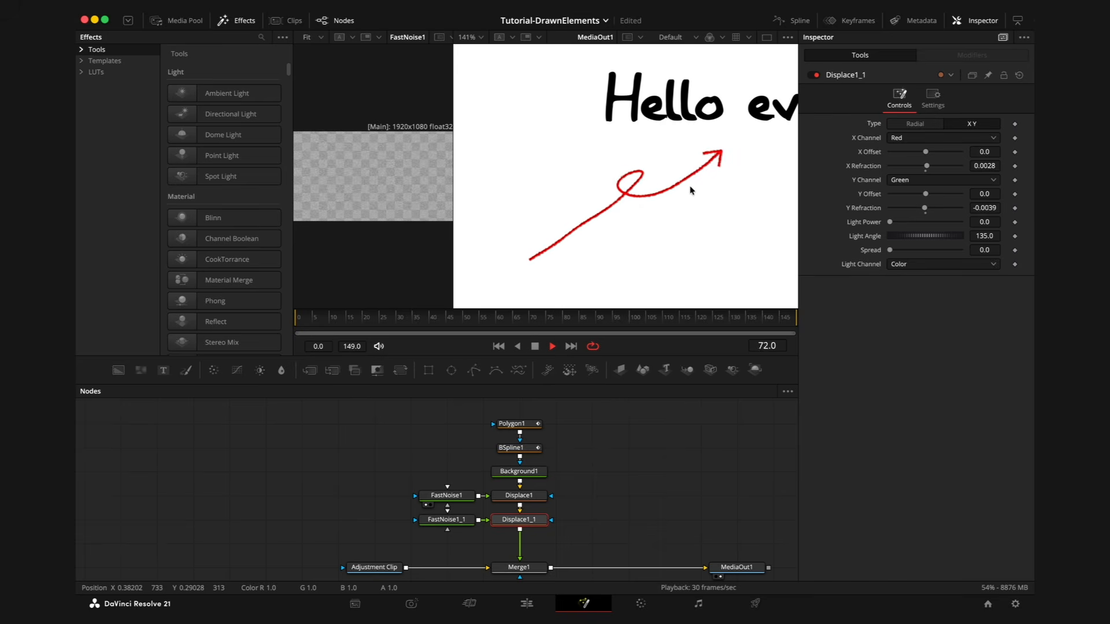
pyautogui.click(663, 449)
pyautogui.press('space')
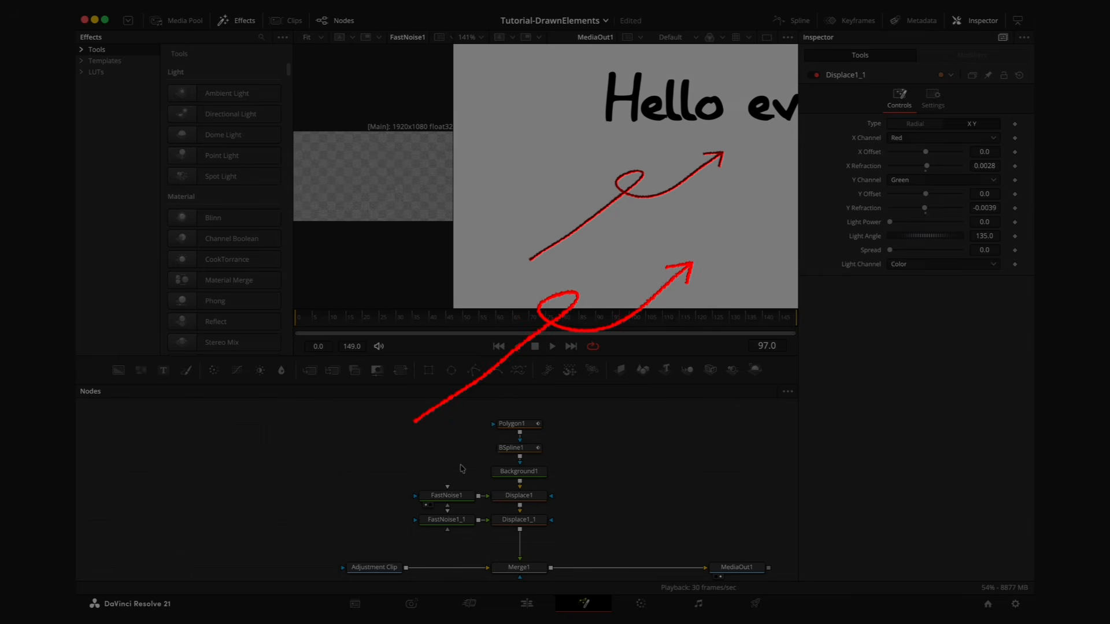
# - Space both FastNoise nodes away from the Displace nodes and insert a Neo Stop Motion between FastNoise1 and Displace1 with Framerate 2
pyautogui.moveTo(461, 466); pyautogui.dragTo(419, 548)
pyautogui.moveTo(452, 520); pyautogui.dragTo(379, 520)
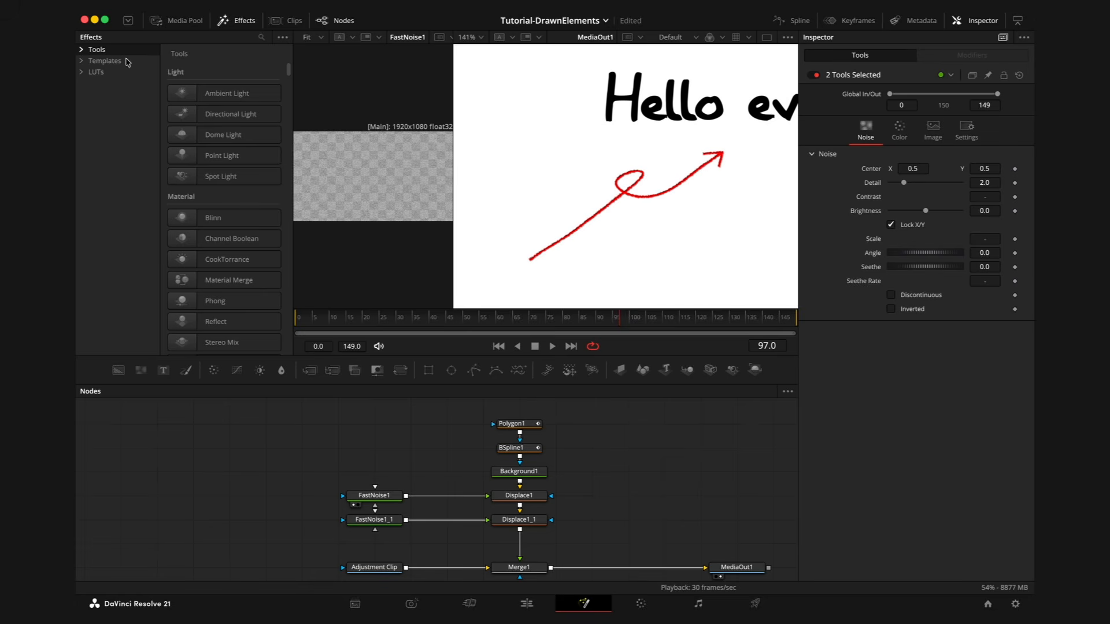
pyautogui.click(104, 61)
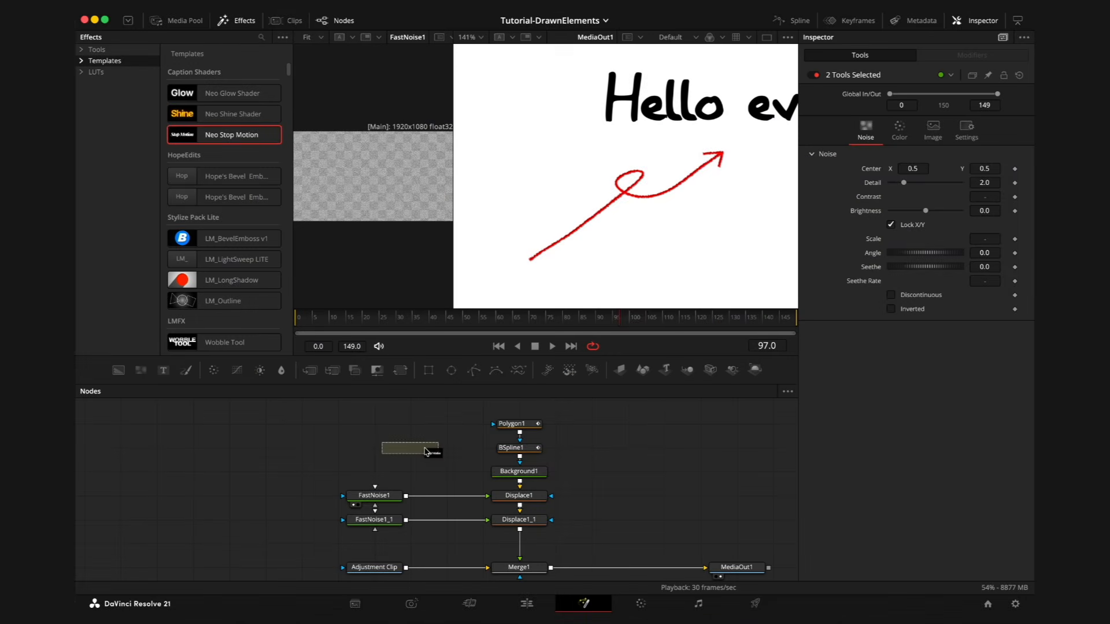
pyautogui.moveTo(426, 452); pyautogui.dragTo(441, 496)
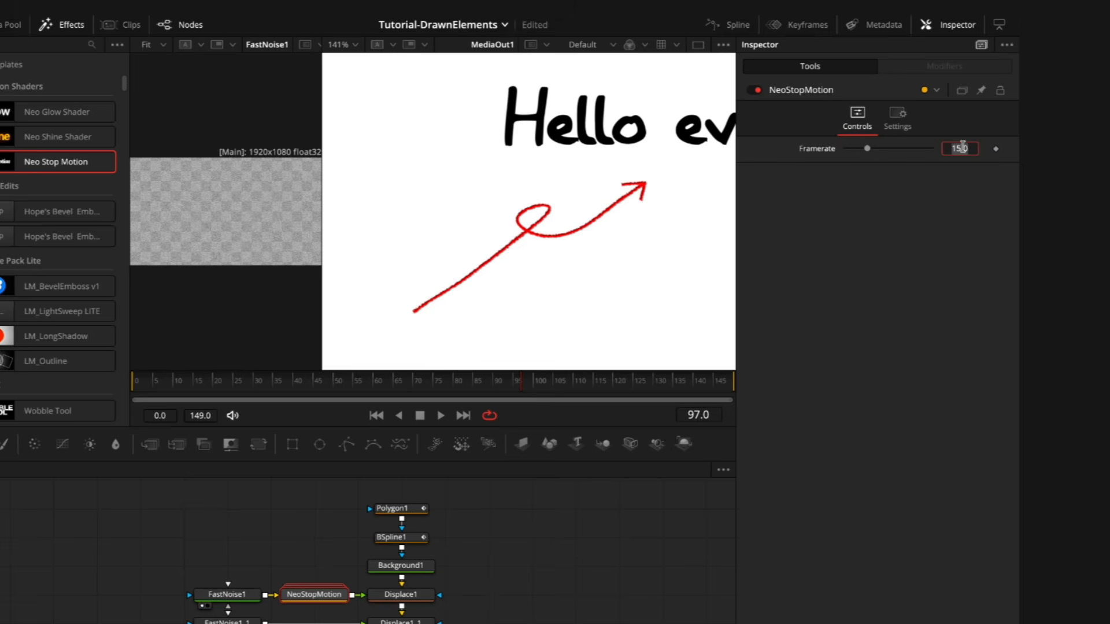
pyautogui.write('2')
pyautogui.press('Return')
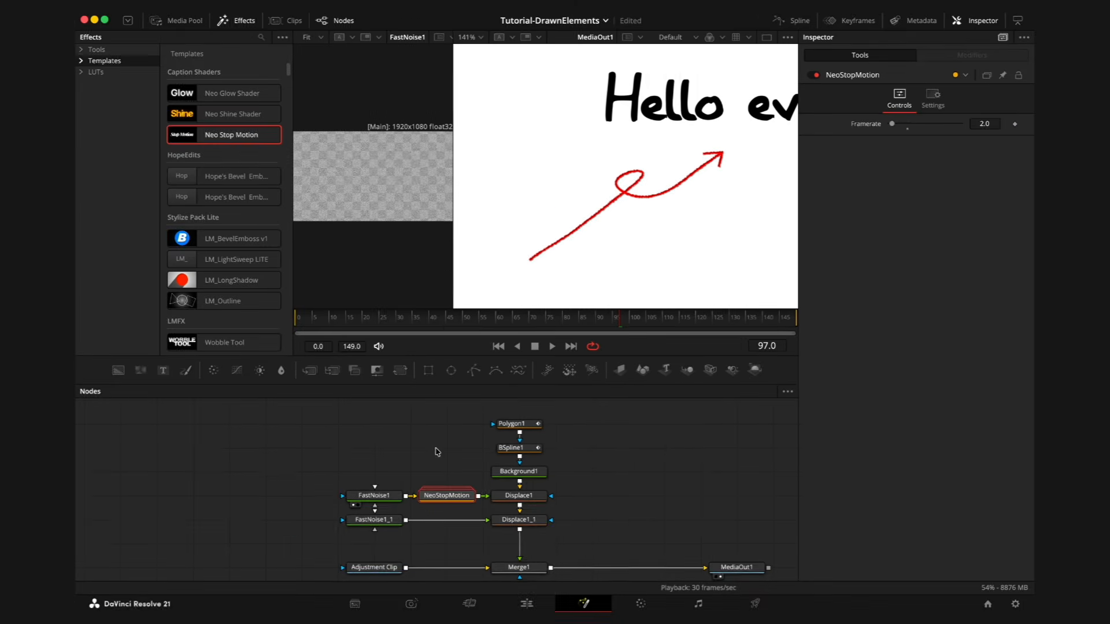
# - Insert a copy of the Neo Stop Motion node between FastNoise1_1 and Displace1_1, and play back the wobbling arrow from the start
pyautogui.hotkey('ctrl', 'v')
pyautogui.moveTo(436, 459); pyautogui.dragTo(440, 524)
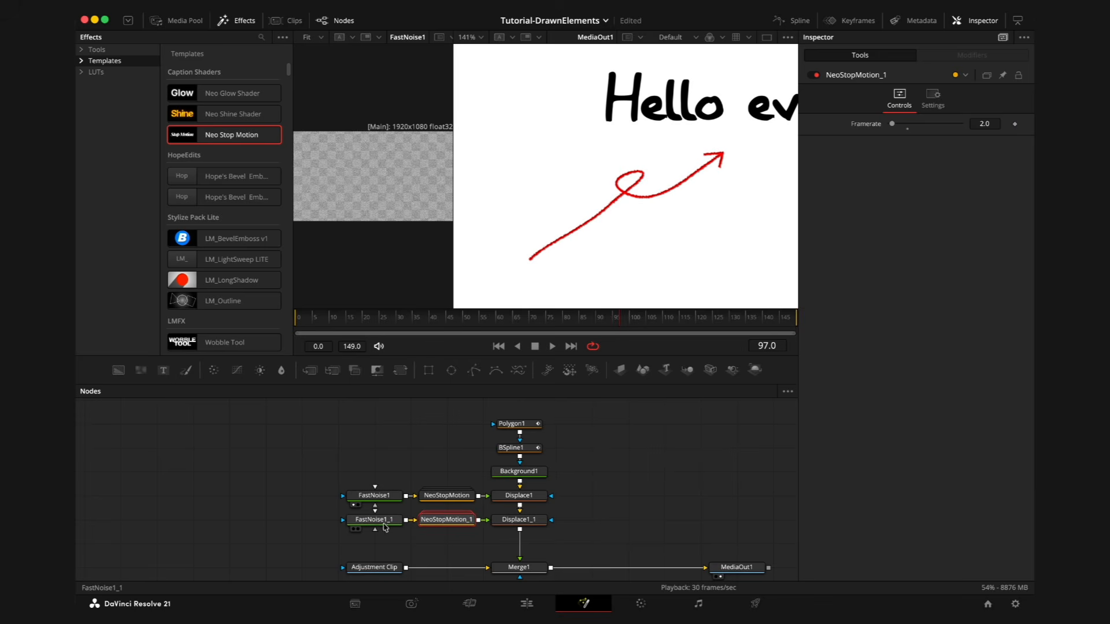
pyautogui.press('Home')
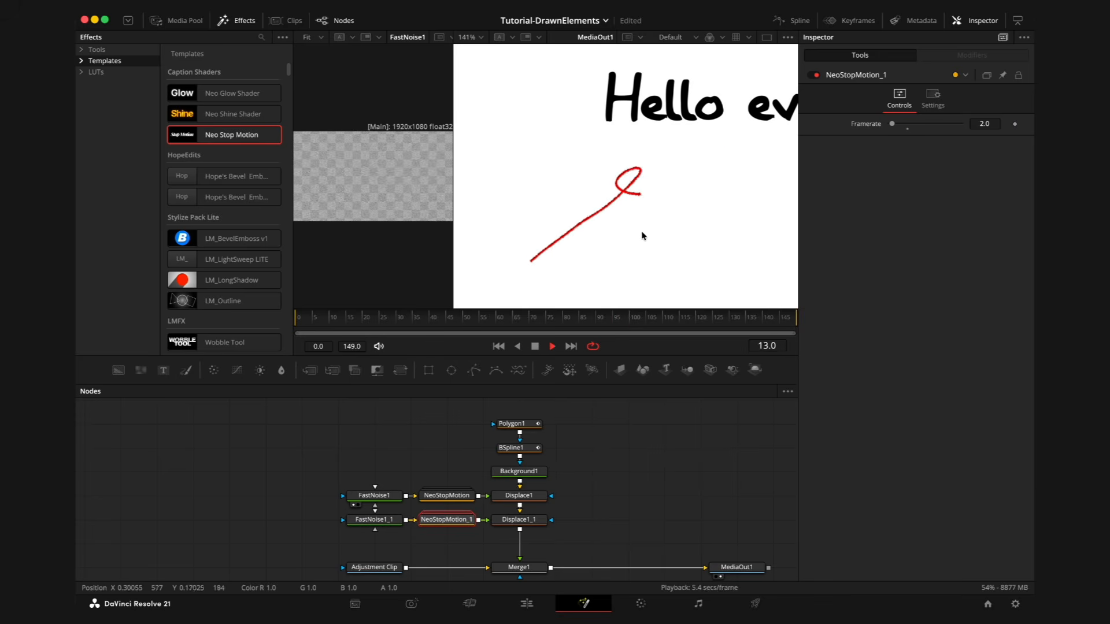
pyautogui.moveTo(696, 214); pyautogui.dragTo(635, 239)
pyautogui.scroll(3, 589, 245)
pyautogui.scroll(-3, 630, 226)
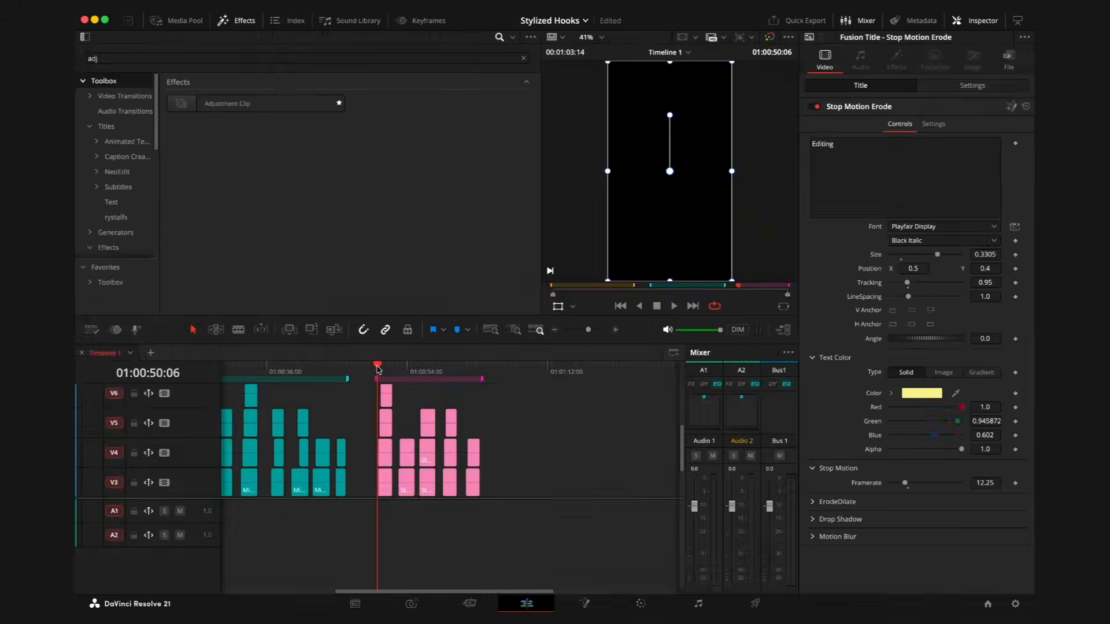
# - Switch to the Stylized Hooks project and preview the start of Stop Motion Hooks and part of the Cinematic Inverted Hooks
pyautogui.moveTo(372, 367)
pyautogui.mouseDown()
pyautogui.moveTo(393, 369)
pyautogui.moveTo(381, 369)
pyautogui.mouseUp()
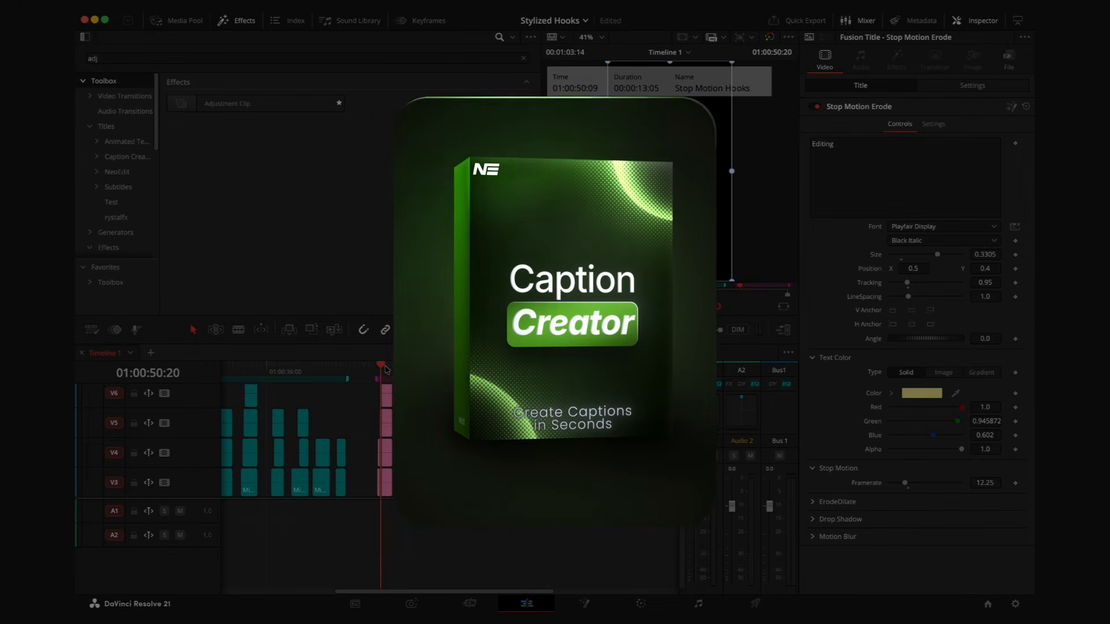
pyautogui.press('space')
pyautogui.press('space')
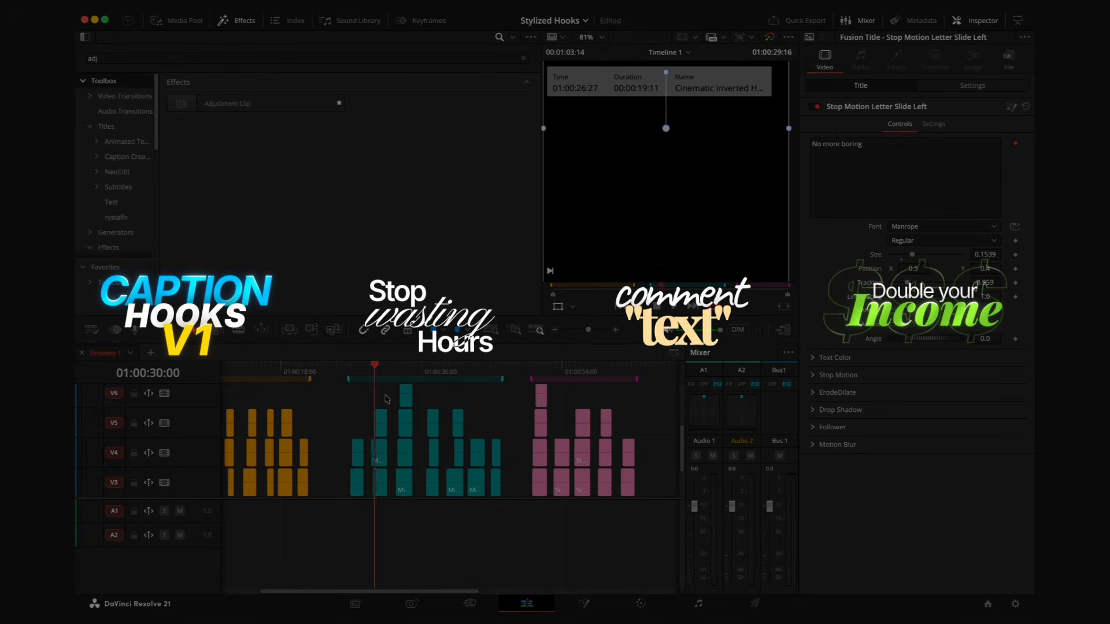
pyautogui.moveTo(385, 398)
pyautogui.mouseDown()
pyautogui.moveTo(556, 393)
pyautogui.moveTo(400, 393)
pyautogui.mouseUp()
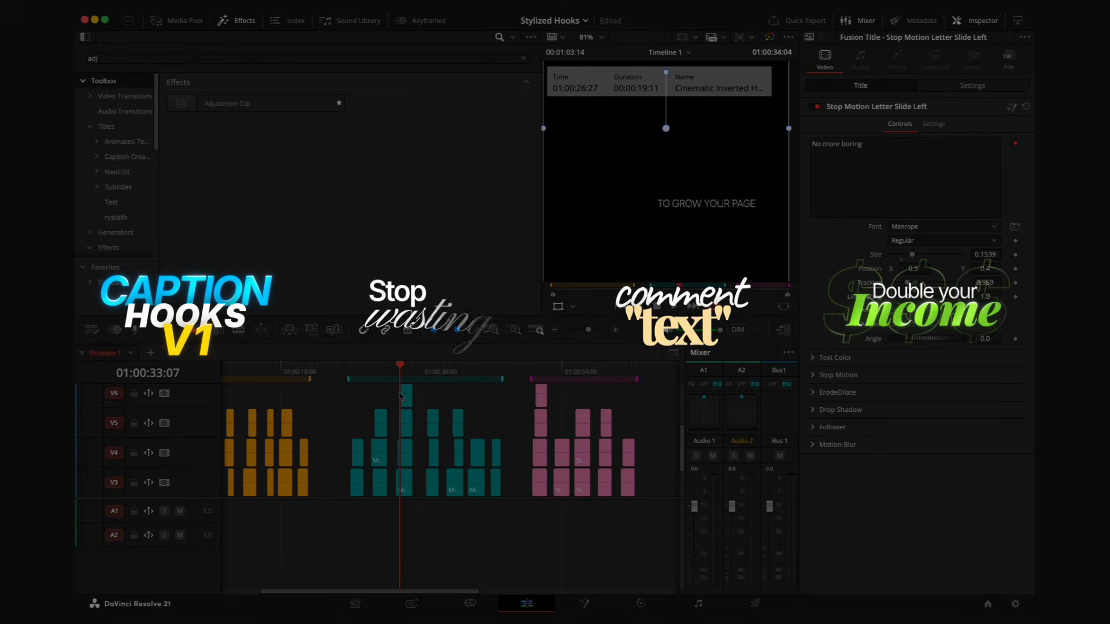
pyautogui.press('space')
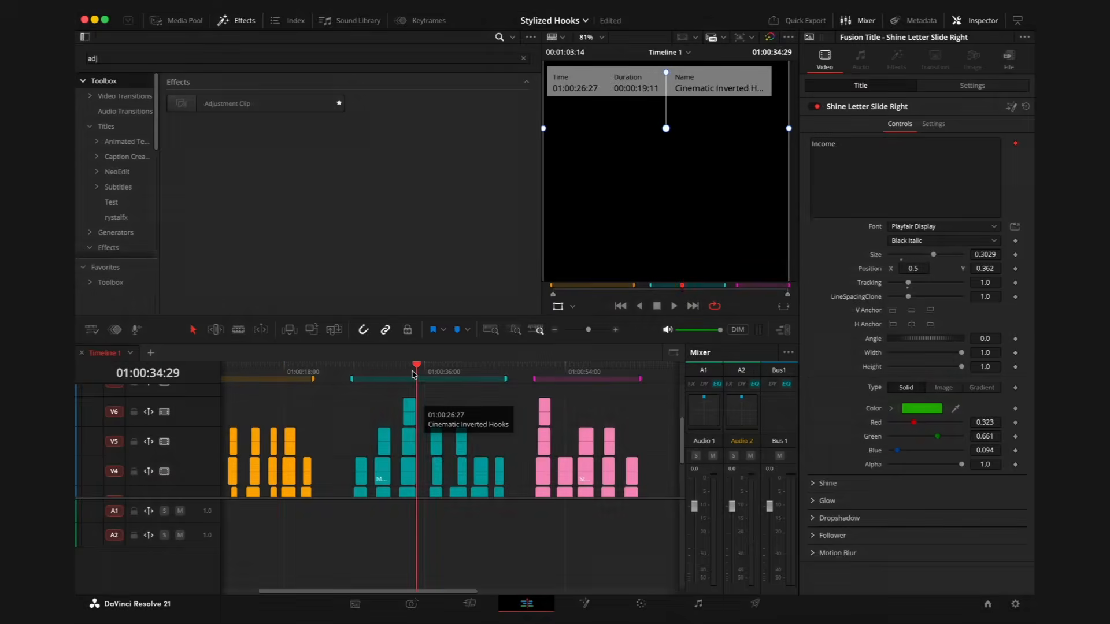
# - Play back several titles in the Stop Motion Hooks section of the timeline, one after another
pyautogui.click(554, 368)
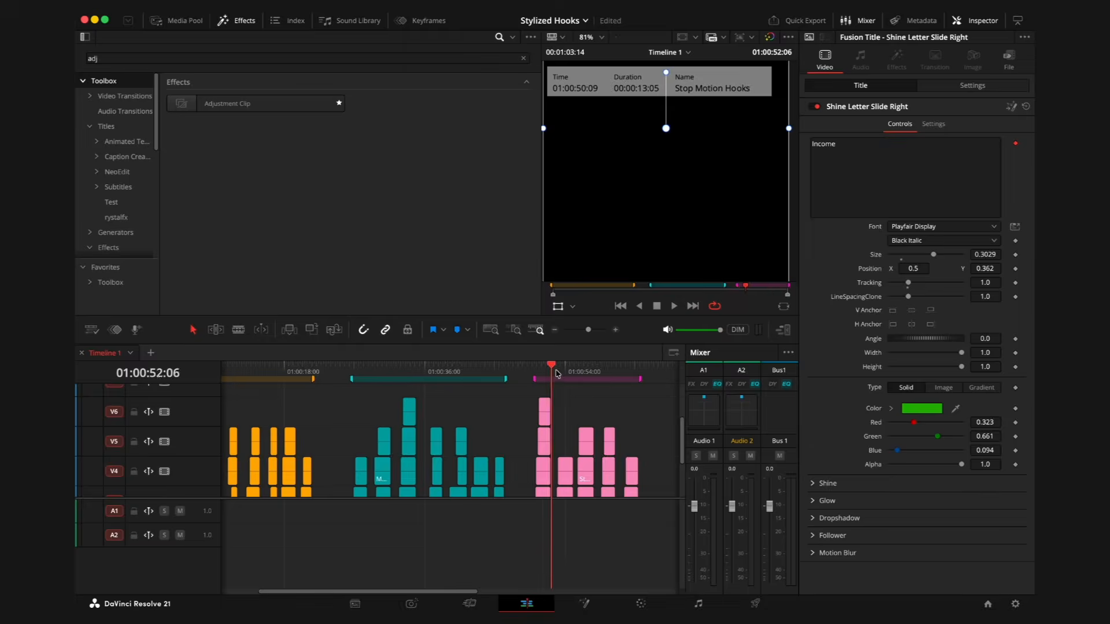
pyautogui.click(540, 374)
pyautogui.press('space')
pyautogui.press('space')
pyautogui.hscroll(3, 561, 408)
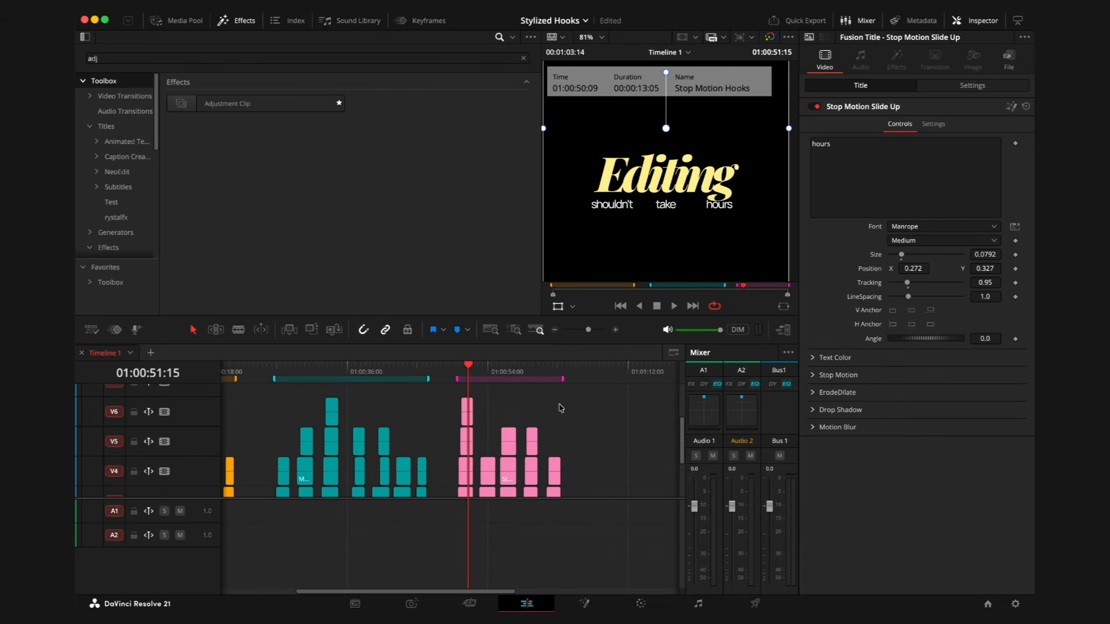
pyautogui.click(500, 369)
pyautogui.press('space')
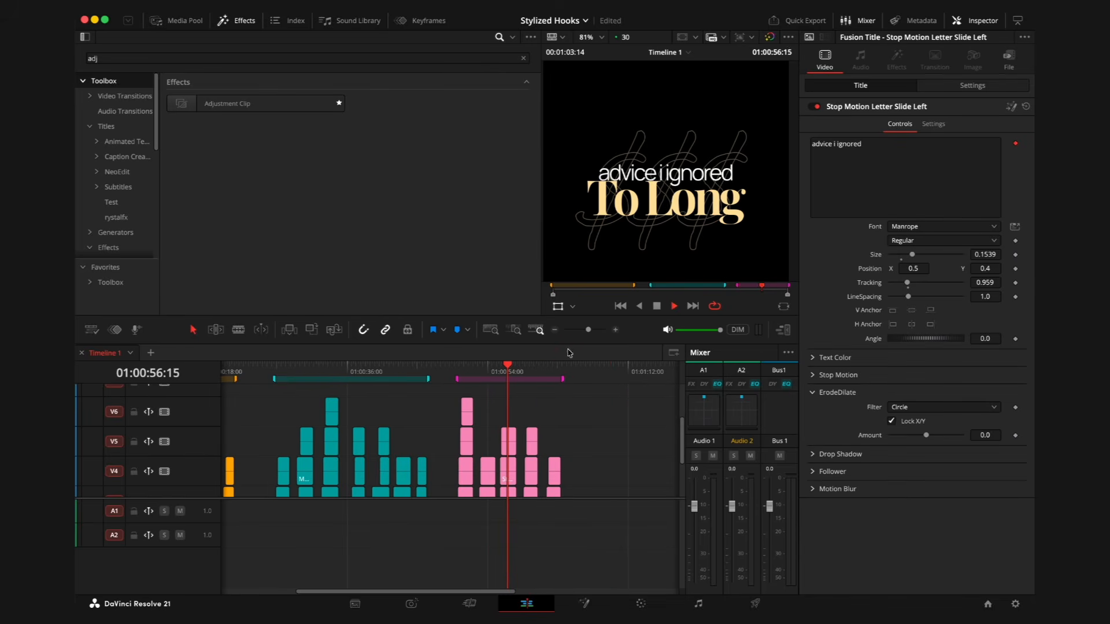
pyautogui.press('space')
pyautogui.click(524, 374)
pyautogui.press('space')
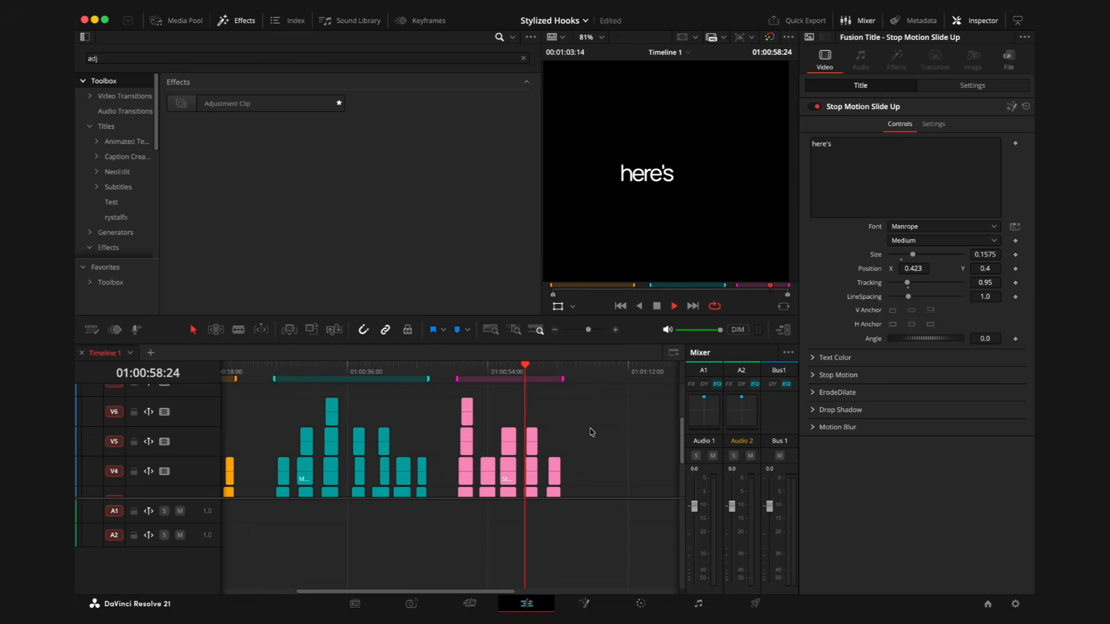
pyautogui.press('space')
# - Examine the Fusion node graph behind the hand-drawn green circle around the word "trick"
pyautogui.moveTo(532, 440); pyautogui.dragTo(526, 465)
pyautogui.scroll(3, 526, 467)
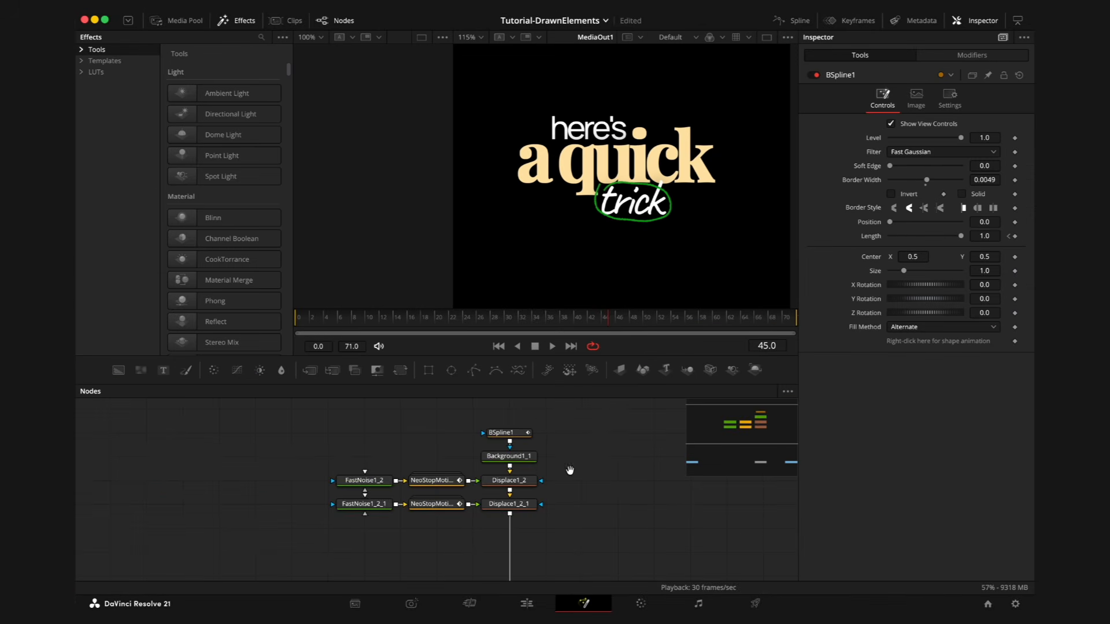
pyautogui.moveTo(570, 470); pyautogui.dragTo(597, 456)
pyautogui.scroll(-2, 446, 461)
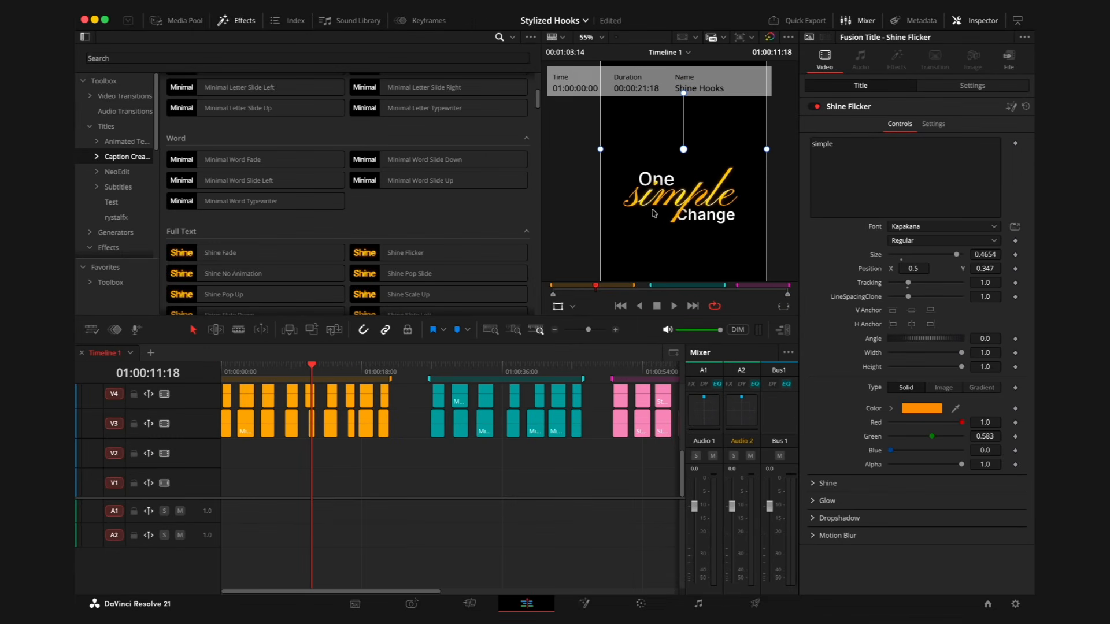
# - Browse the Caption Creator titles from the Minimal group through Glow and Stop Motion, and view the Caption Shaders effects
pyautogui.scroll(3, 260, 191)
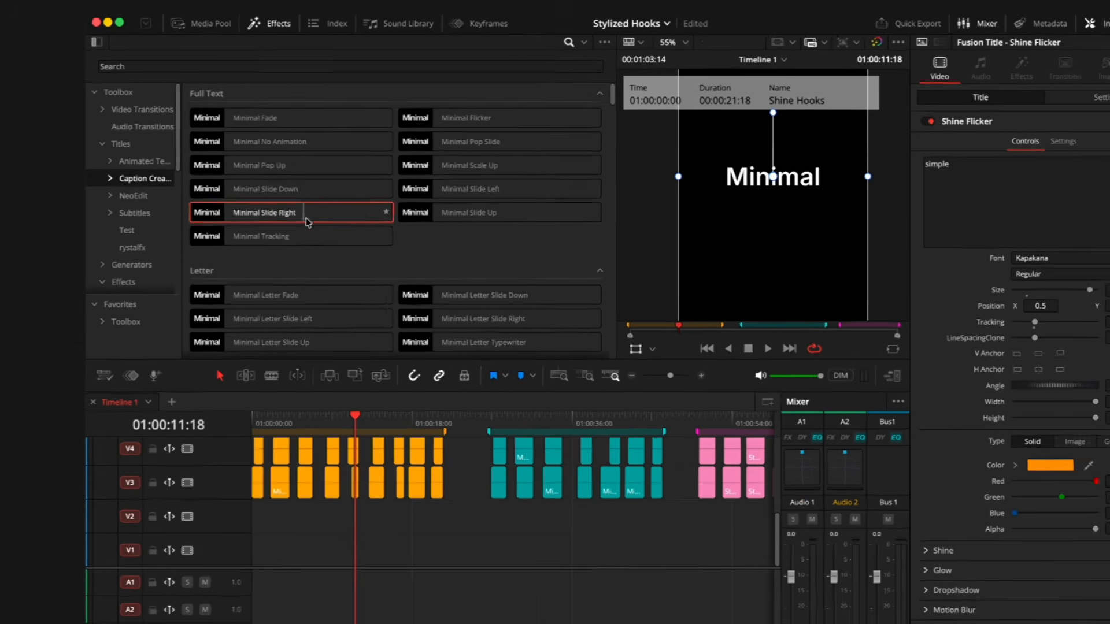
pyautogui.scroll(-10, 244, 183)
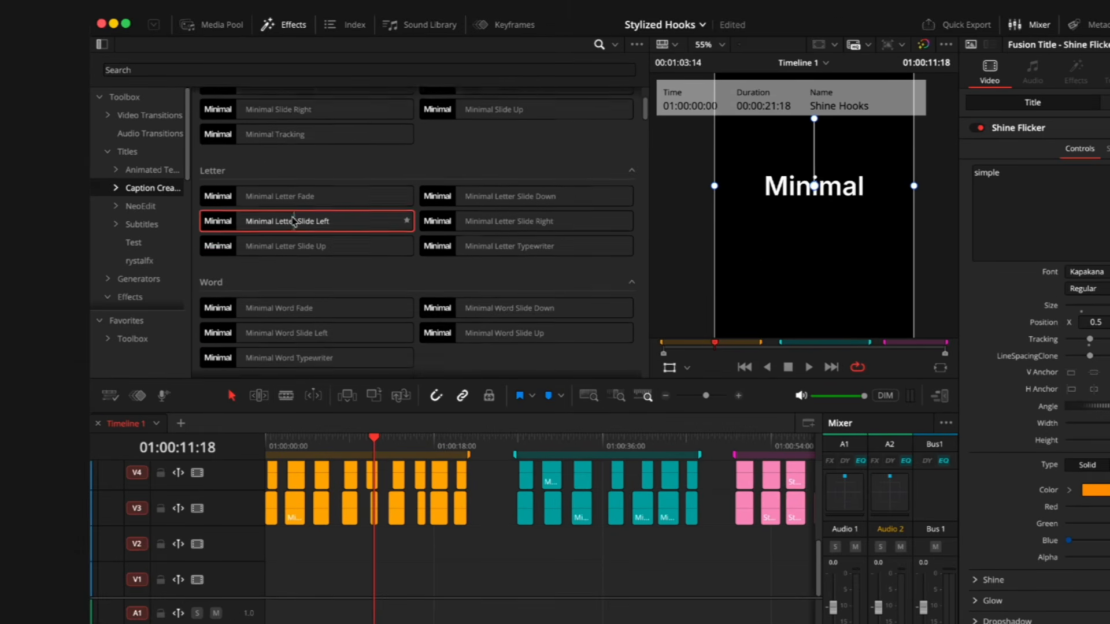
pyautogui.scroll(-15, 385, 207)
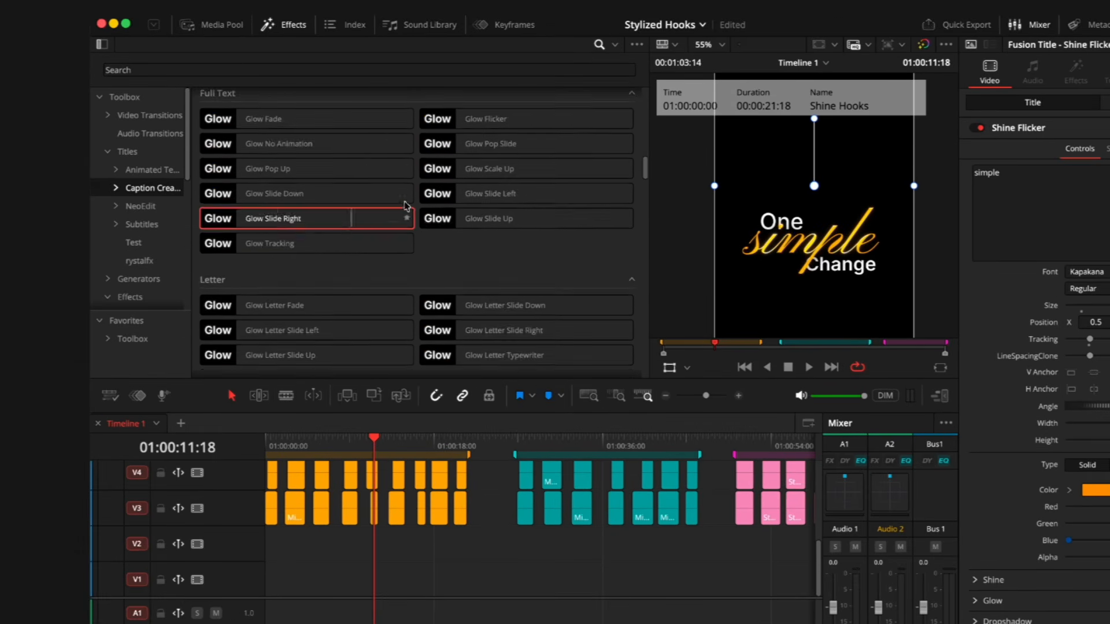
pyautogui.scroll(-5, 373, 213)
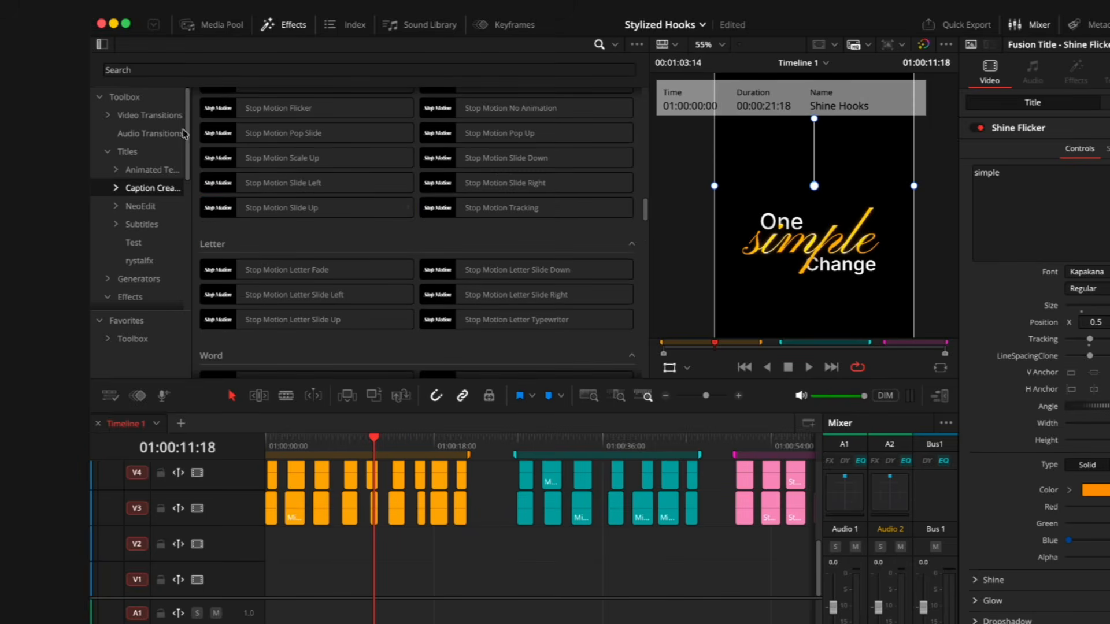
pyautogui.scroll(-2, 137, 245)
pyautogui.click(132, 260)
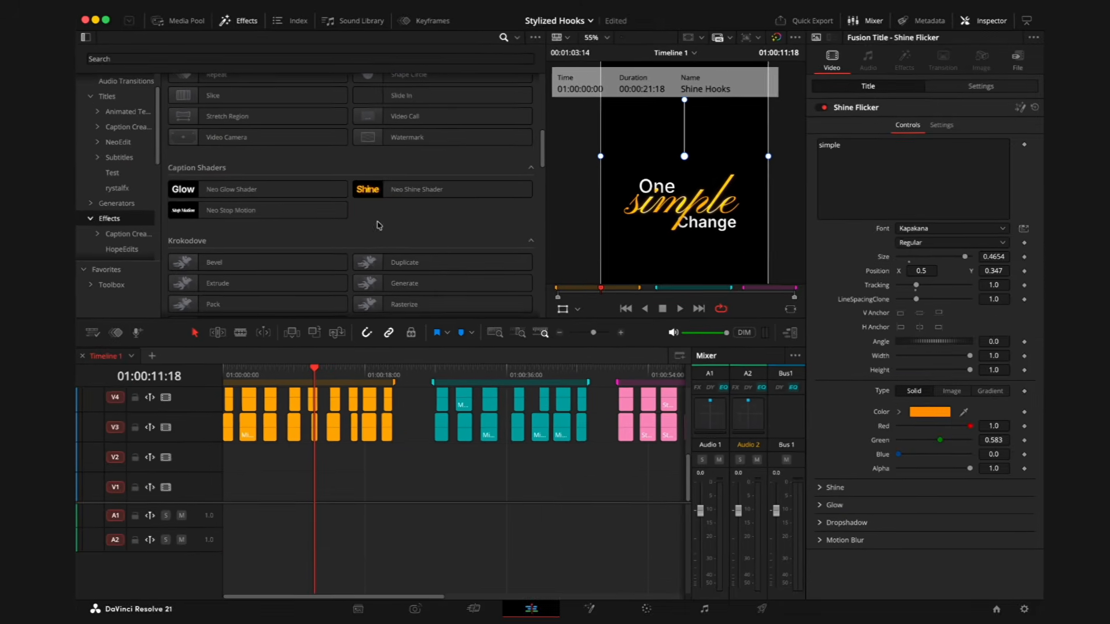
# - Scrub through the teal Cinematic Inverted Hooks section of the timeline
pyautogui.hscroll(5, 347, 494)
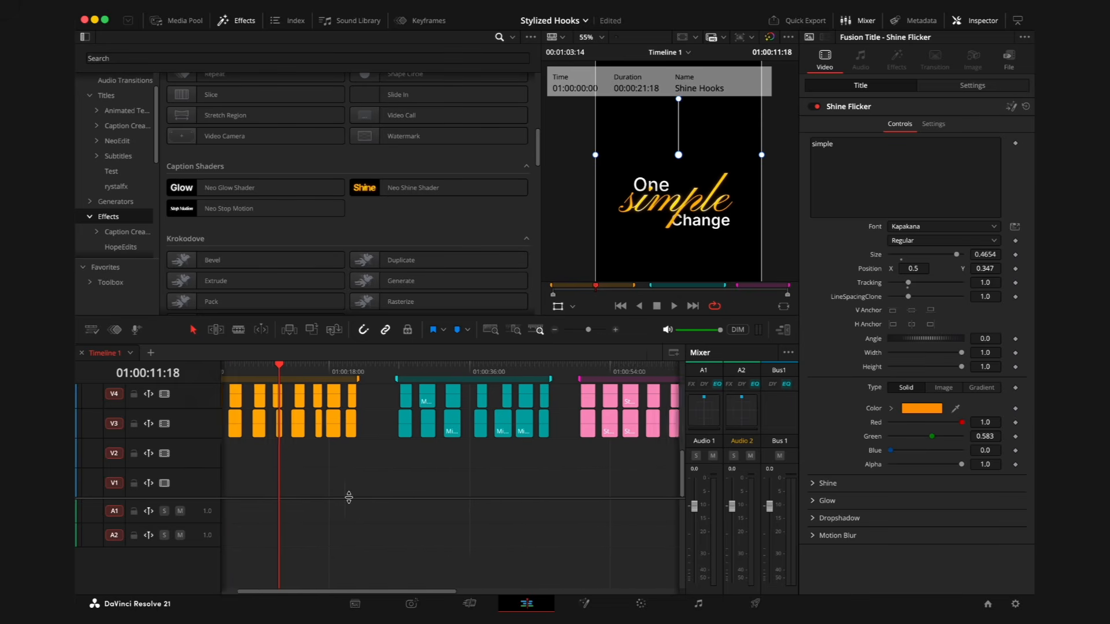
pyautogui.click(511, 369)
pyautogui.moveTo(514, 365)
pyautogui.mouseDown()
pyautogui.moveTo(549, 366)
pyautogui.moveTo(530, 367)
pyautogui.mouseUp()
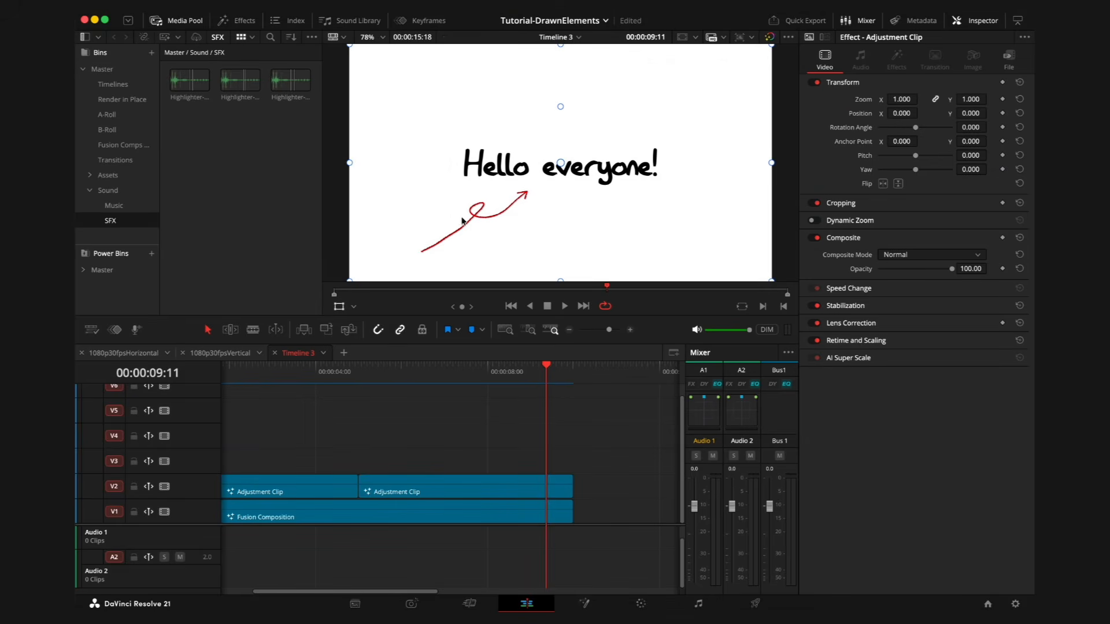
# - Place two Highlighter sound effects from the SFX bin on Audio 1 and Audio 2 under the arrow animation and play it back
pyautogui.moveTo(239, 81)
pyautogui.mouseDown()
pyautogui.moveTo(365, 564)
pyautogui.moveTo(359, 543)
pyautogui.mouseUp()
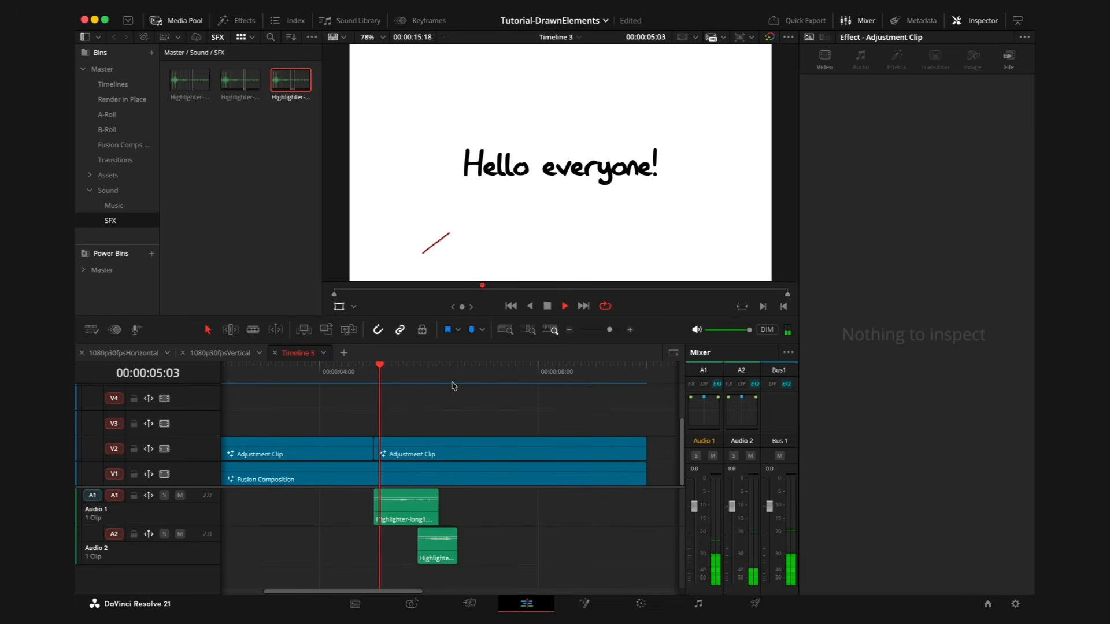
pyautogui.press('space')
pyautogui.click(484, 440)
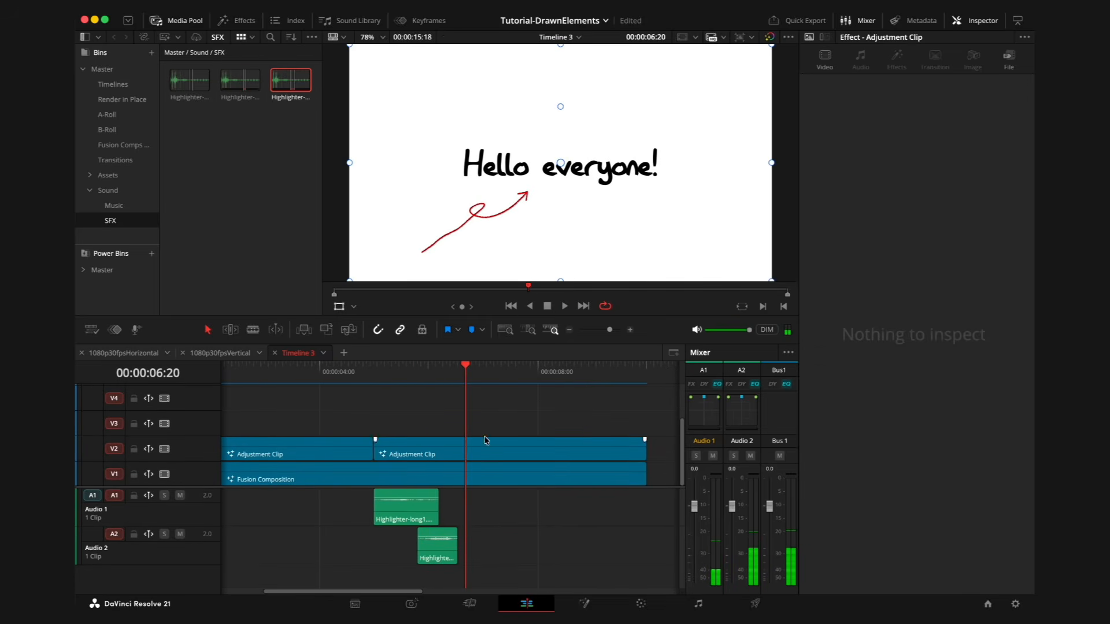
pyautogui.moveTo(461, 380); pyautogui.dragTo(509, 393)
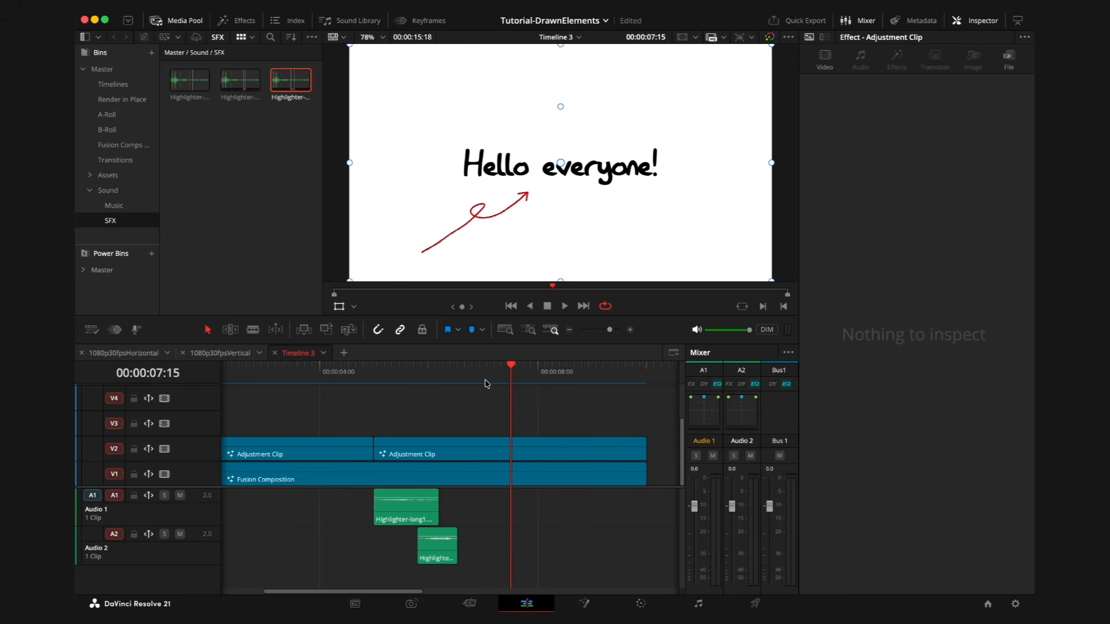
# - Go back to the first adjustment clip at 00:00:03:15 and examine the yellow arrow and the underline below "everyone!" up close
pyautogui.click(376, 389)
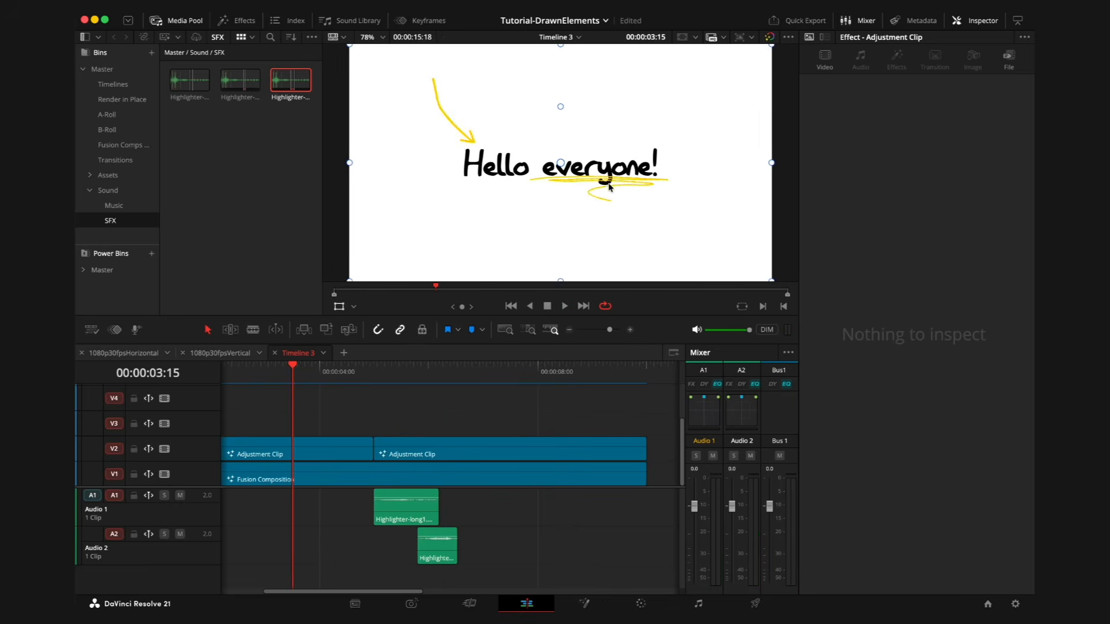
pyautogui.hscroll(-1, 611, 188)
pyautogui.scroll(3, 595, 219)
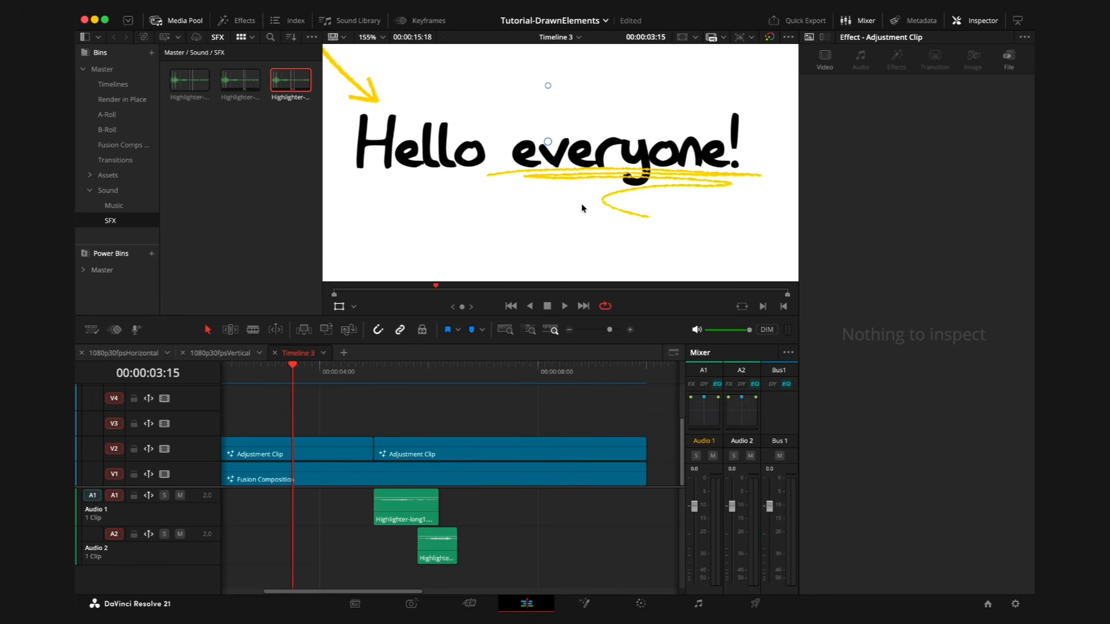
pyautogui.scroll(-3, 547, 227)
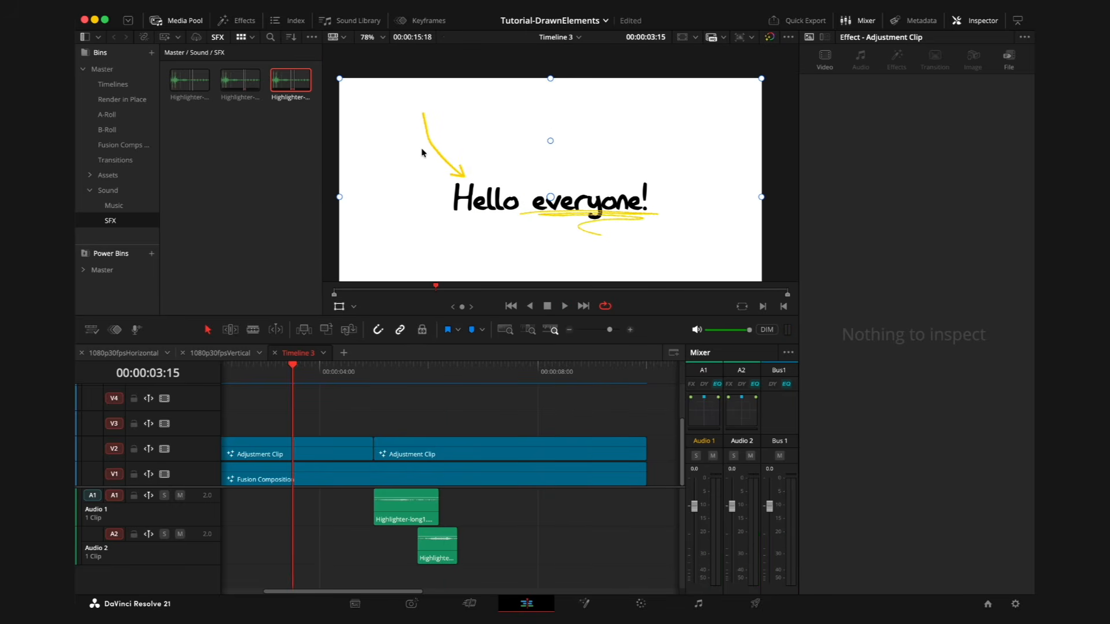
pyautogui.scroll(4, 422, 152)
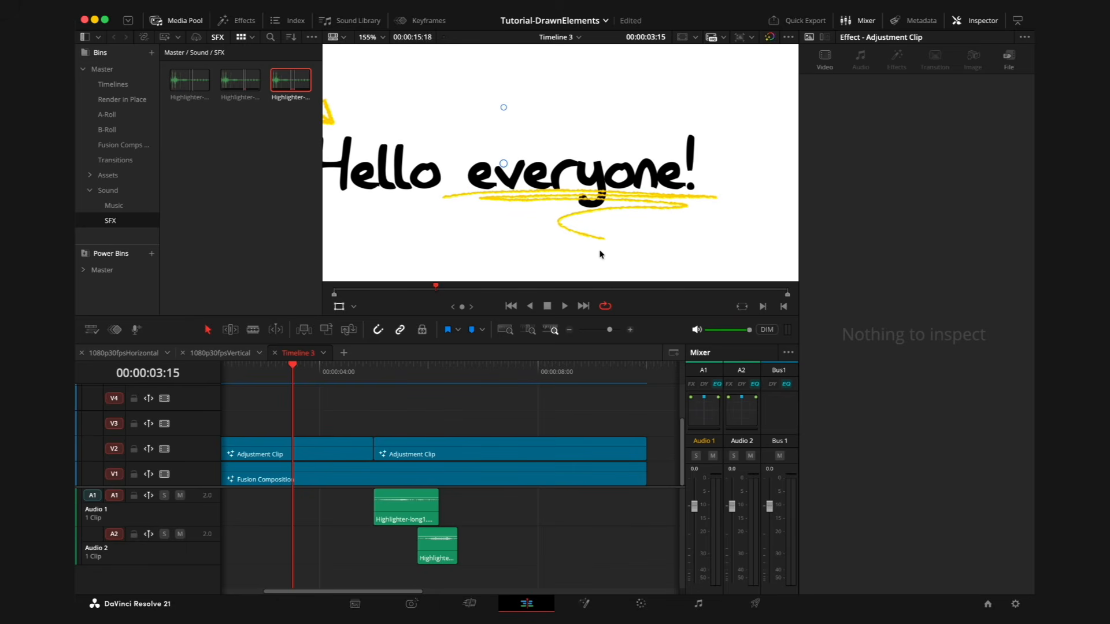
pyautogui.scroll(-3, 598, 245)
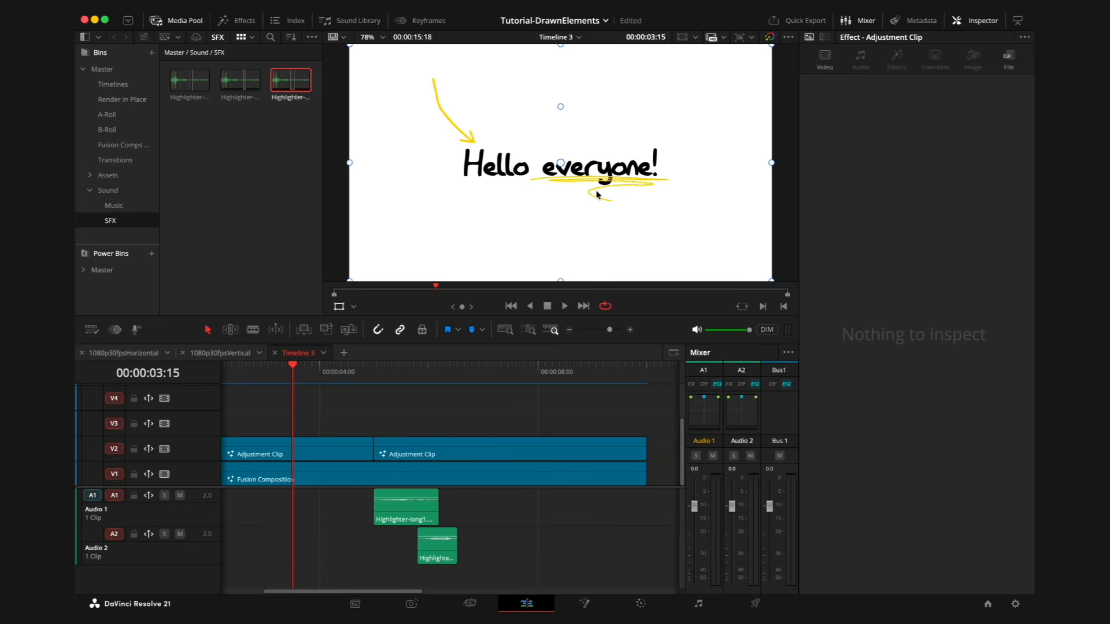